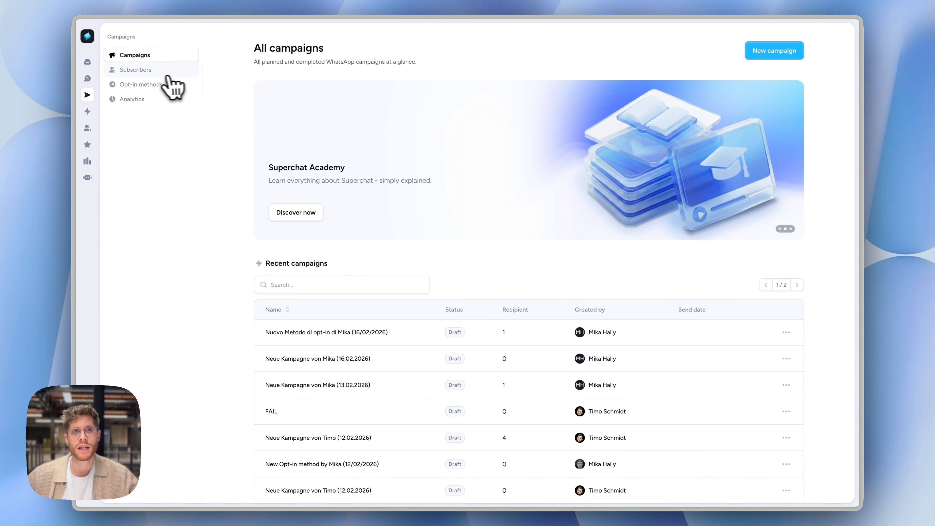
Step: Open the campaign opt-in methods and view the options for the Summer Offer method
click(157, 86)
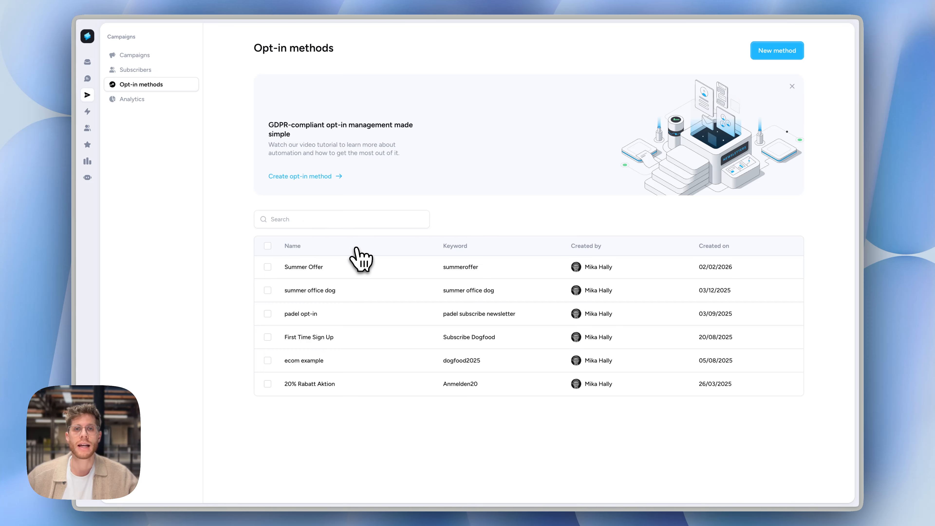
click(328, 274)
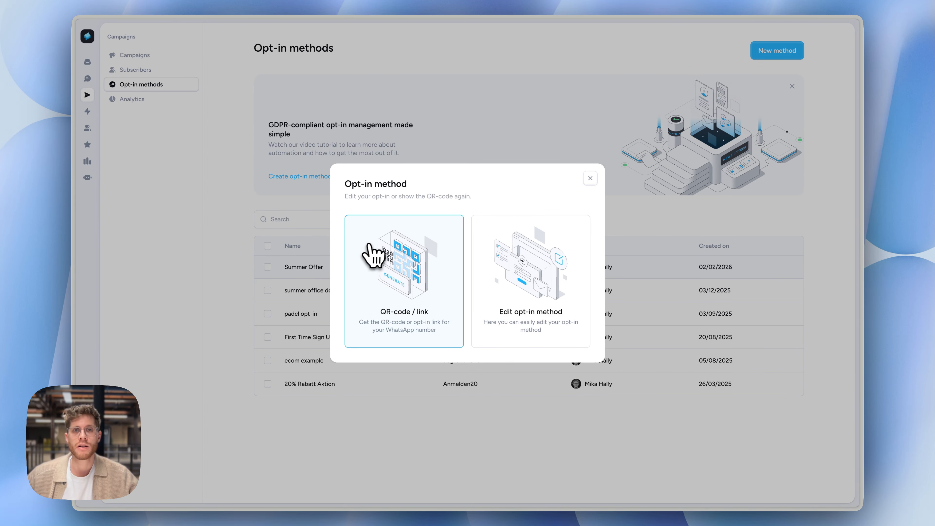
click(457, 132)
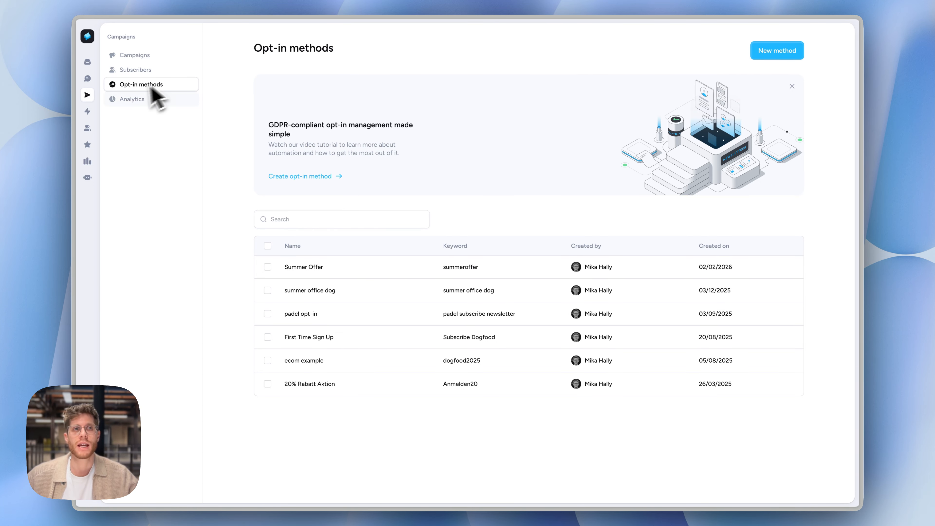
Step: Create a new automation from the WhatsApp Newsletter Opt-in Manager template
click(97, 116)
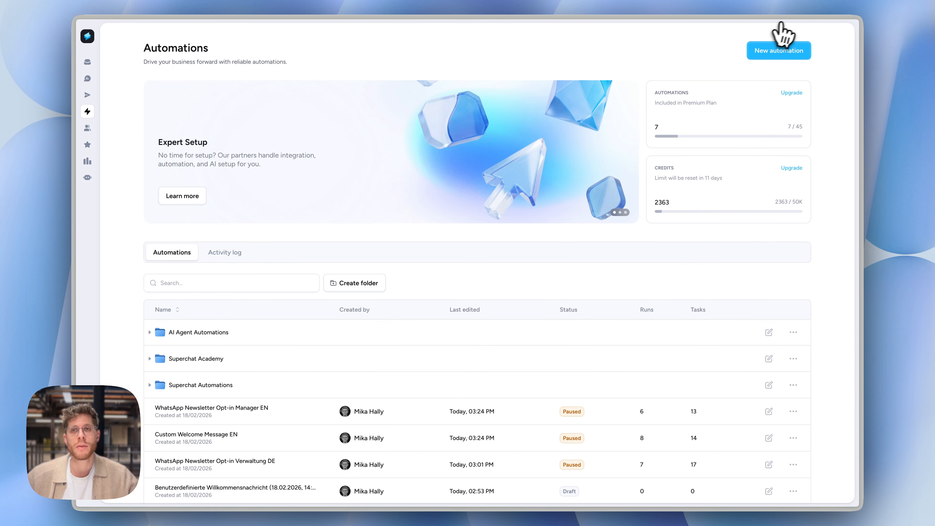
click(781, 55)
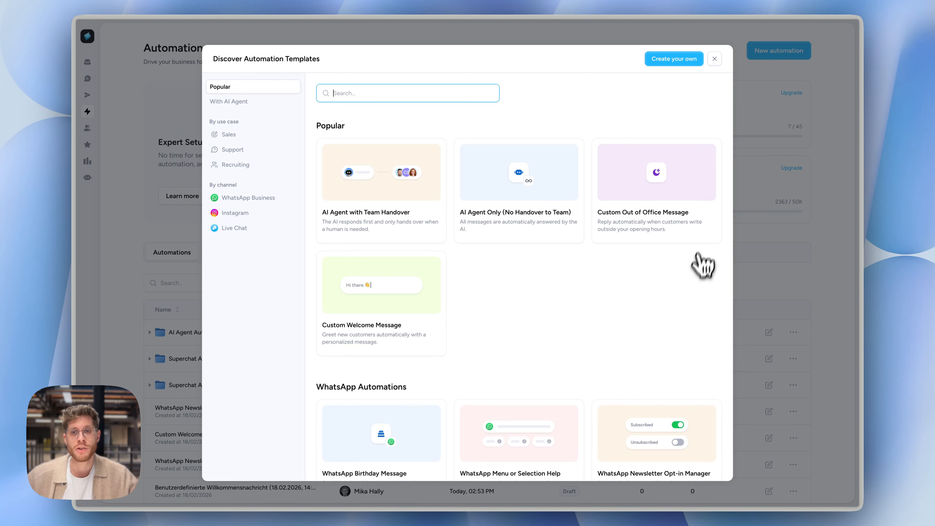
scroll(698, 280, down, 3)
scroll(697, 281, down, 2)
mouse_move(673, 311)
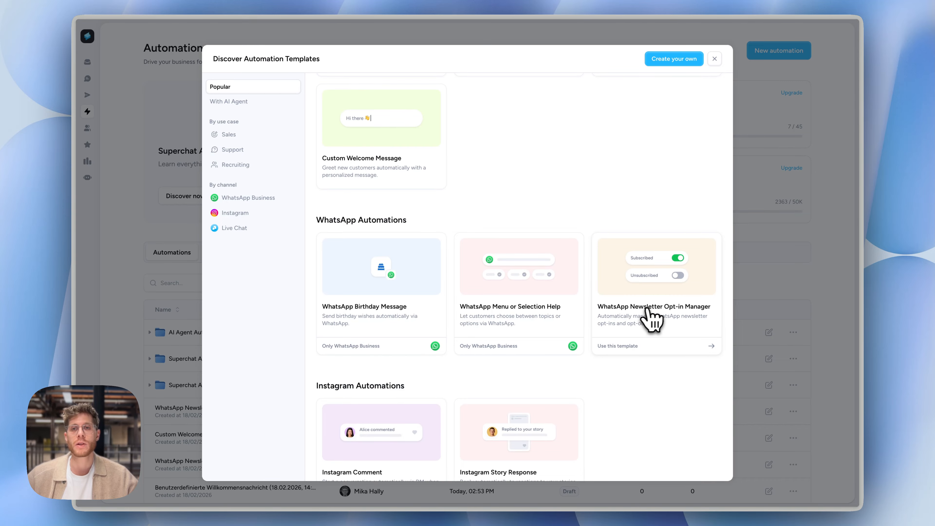
click(662, 313)
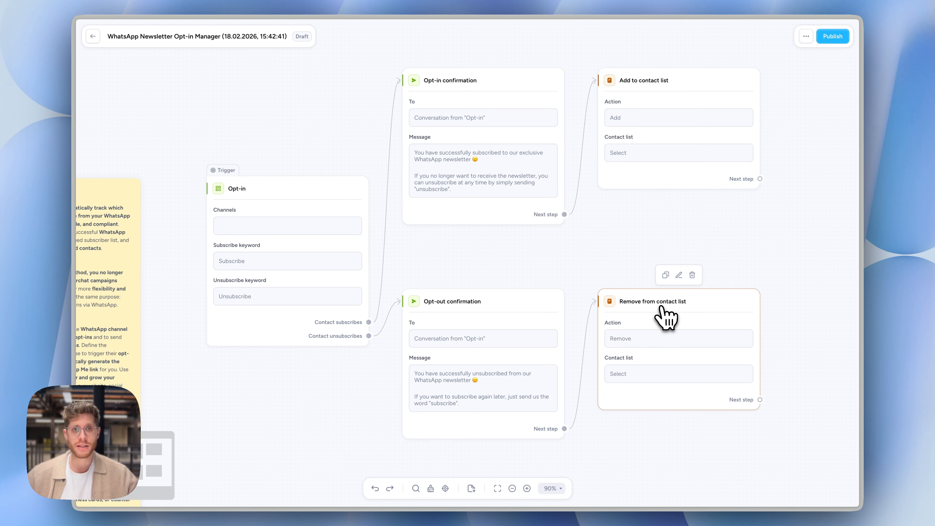
Step: Set the Opt-in trigger's channel to Superchat WA and close its settings
scroll(531, 301, right, 1)
scroll(530, 300, up, 1)
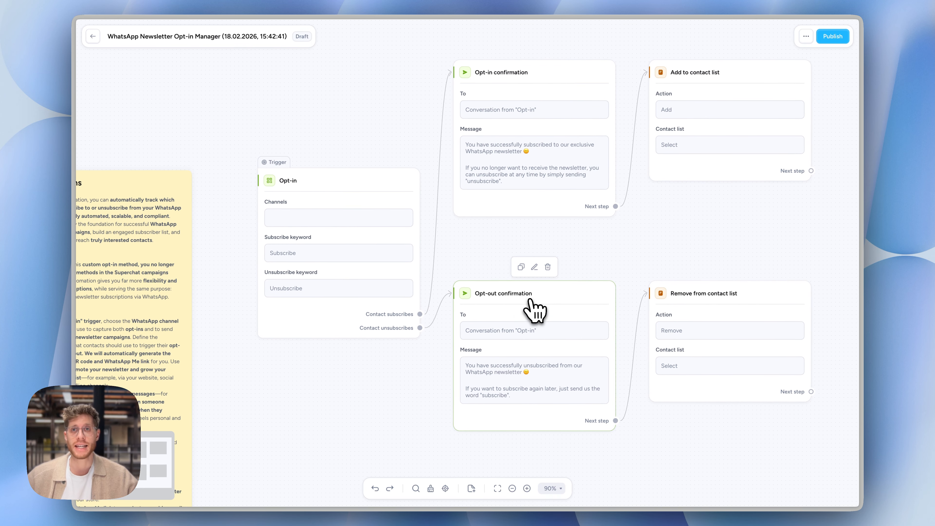
scroll(530, 301, left, 2)
scroll(531, 300, up, 2)
scroll(530, 301, up, 2)
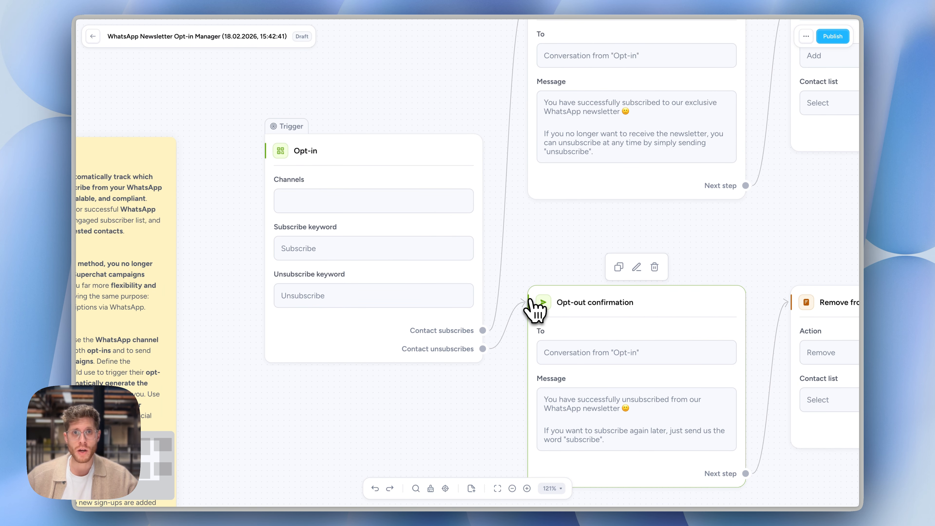
click(412, 229)
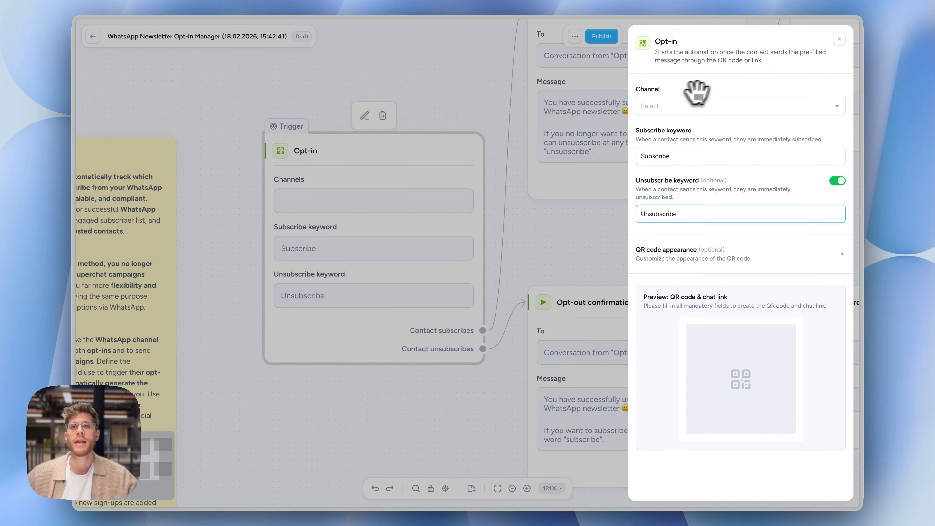
click(718, 107)
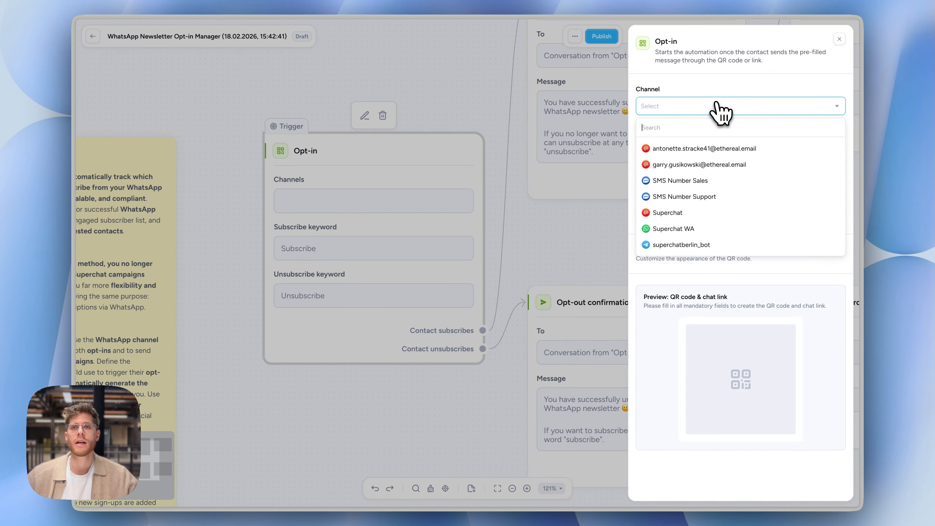
click(722, 229)
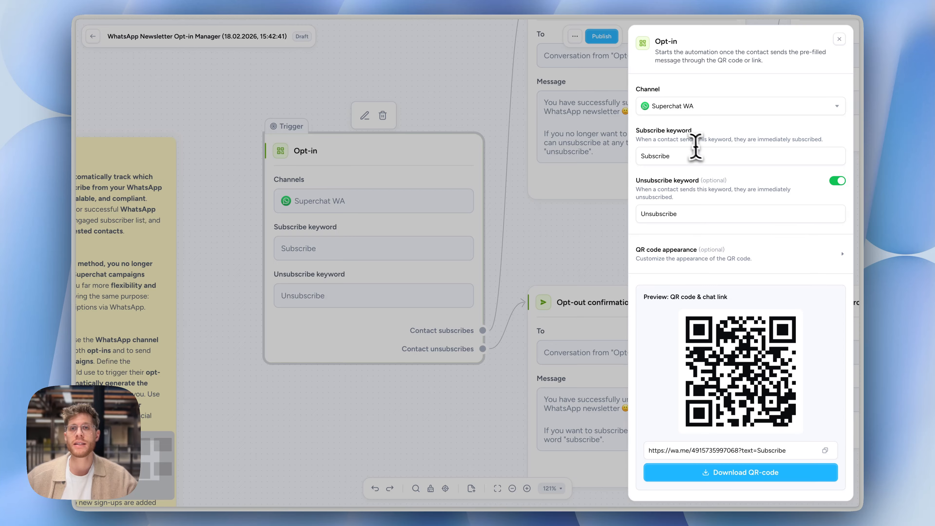
double_click(687, 155)
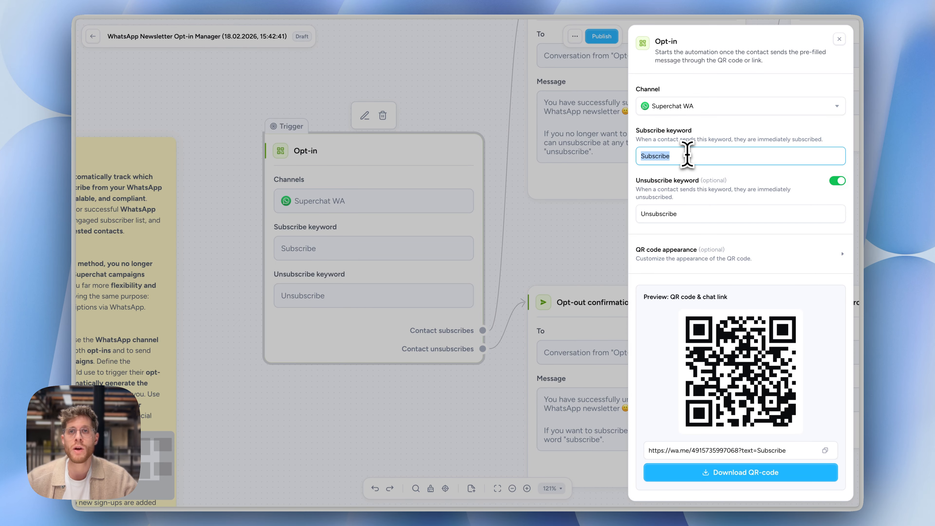
click(519, 119)
Step: Review the settings and message of the Opt-in confirmation step in the subscribe branch
scroll(484, 109, right, 3)
scroll(484, 109, up, 3)
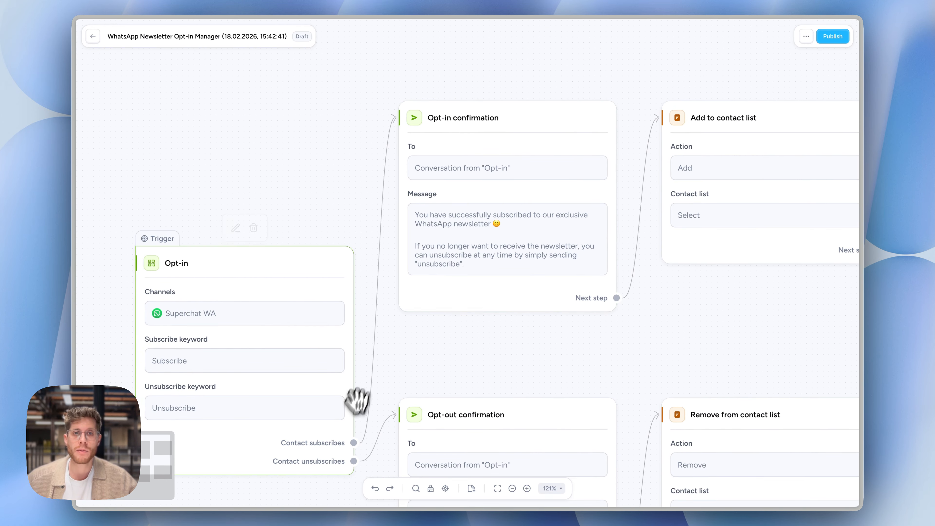
mouse_move(376, 286)
scroll(510, 272, right, 3)
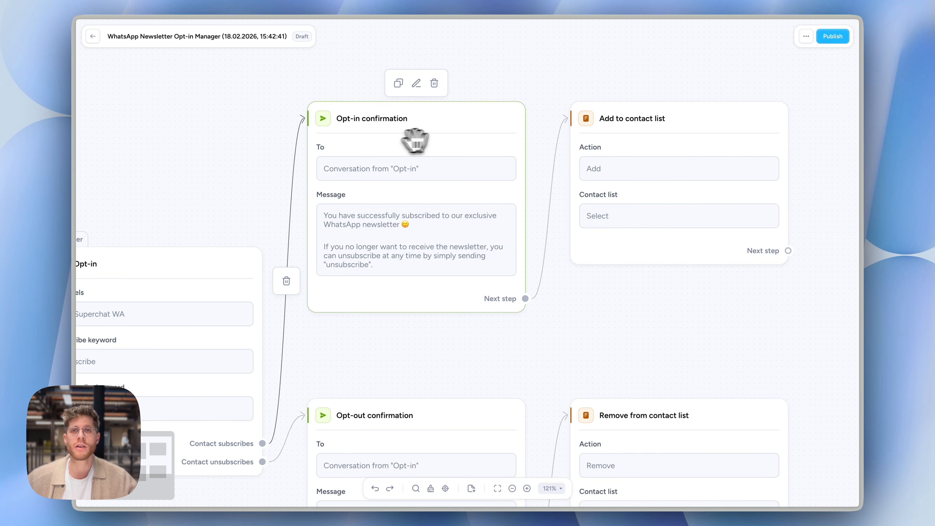
click(446, 140)
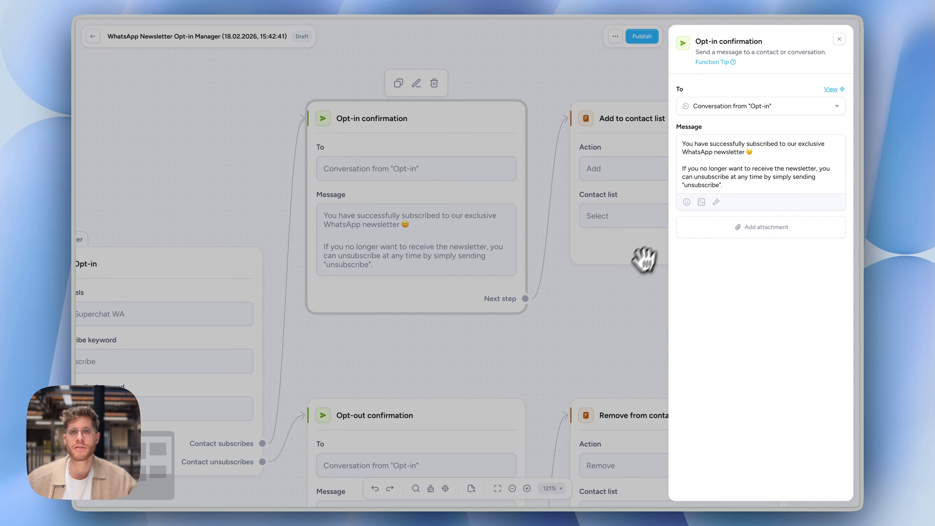
click(633, 268)
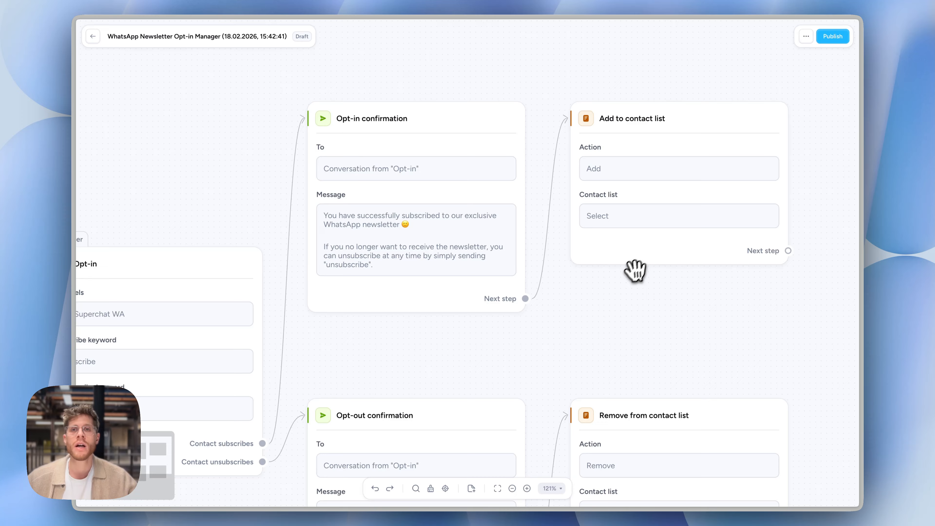
Step: Select WhatsApp Opt-In as the contact list in the Add to contact list step
click(649, 247)
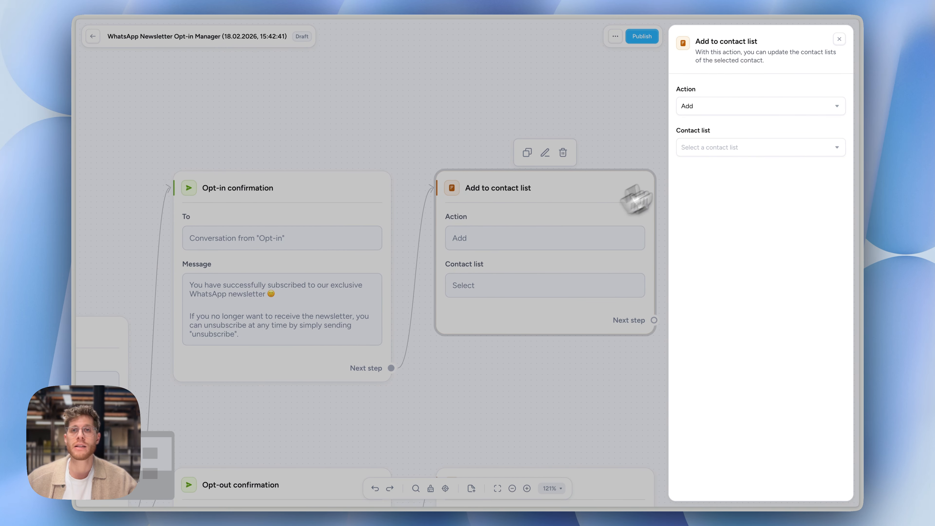
click(718, 149)
text(wha)
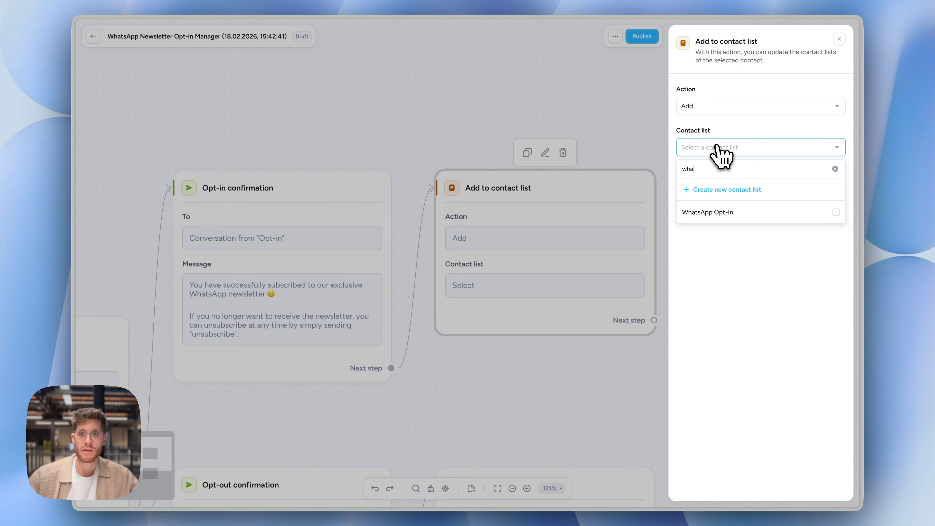
click(740, 216)
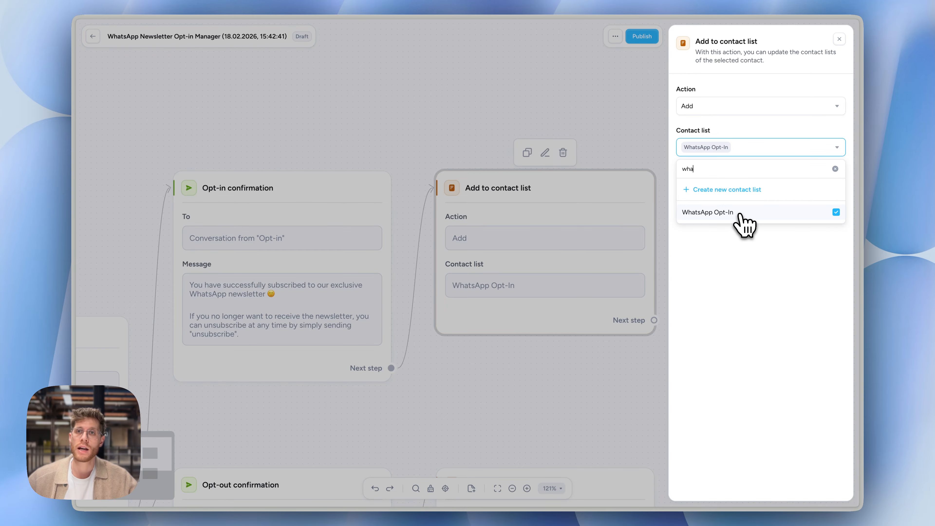
click(750, 268)
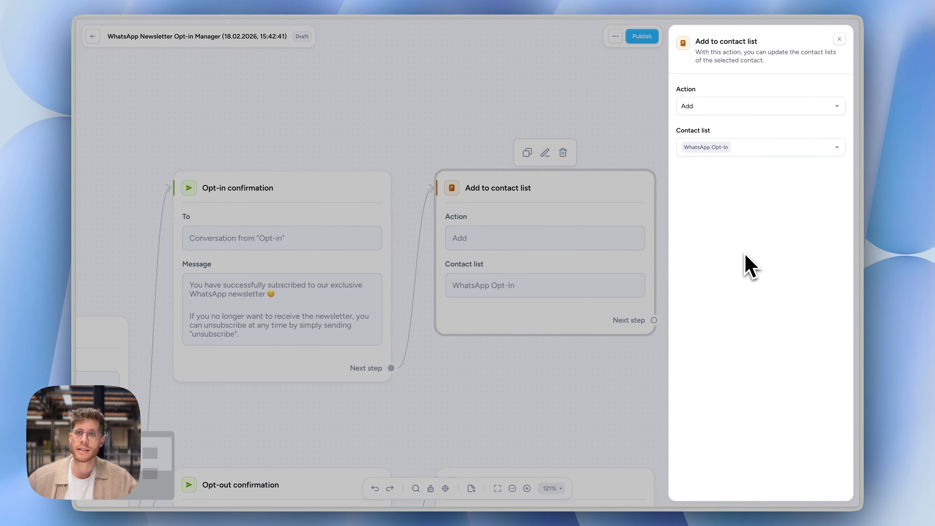
Step: Review the subscribe branch from the Opt-in trigger through the confirmation message to the Add to contact list step
scroll(456, 244, down, 3)
scroll(457, 244, up, 6)
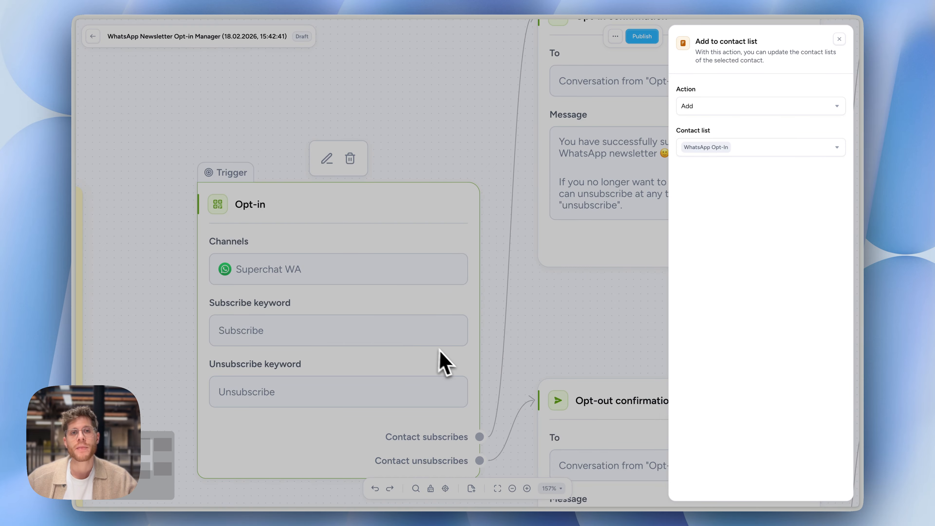
click(516, 326)
scroll(516, 317, right, 4)
scroll(517, 314, up, 2)
click(512, 202)
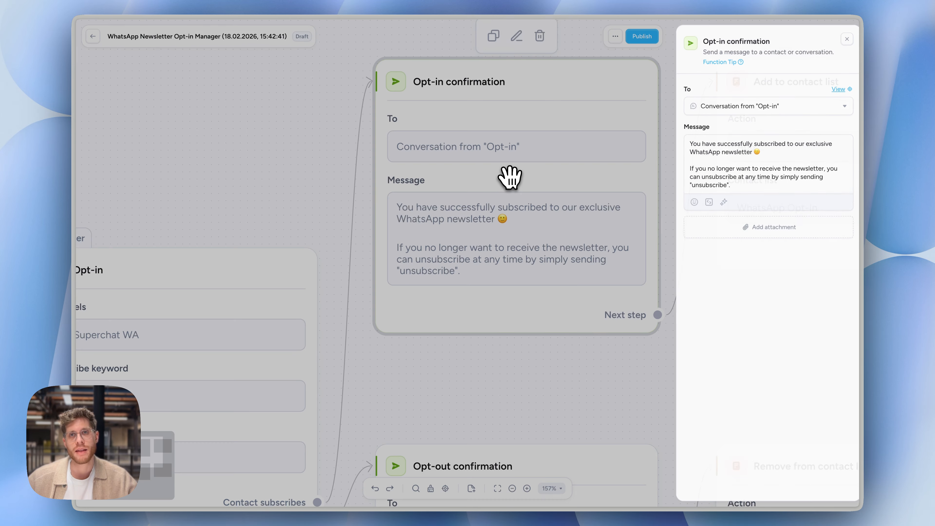
scroll(508, 179, right, 5)
click(529, 183)
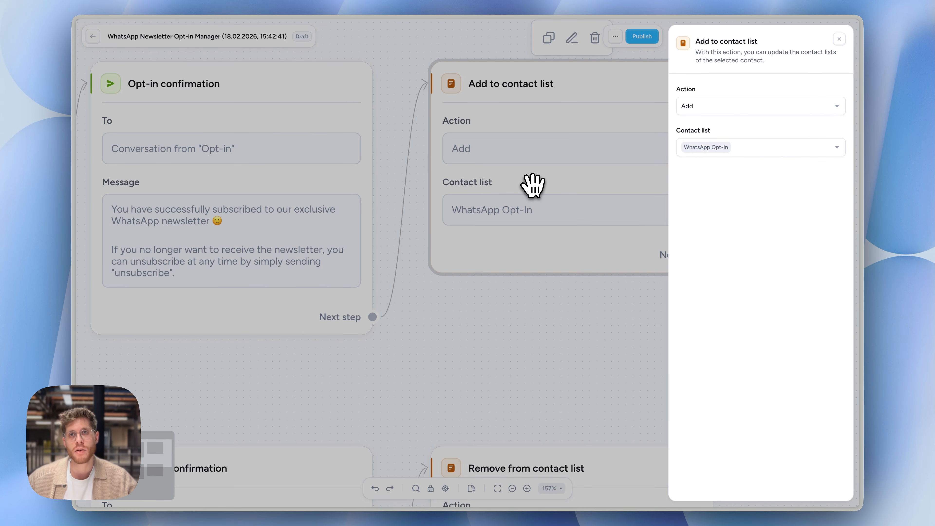
right_click(533, 184)
click(515, 209)
scroll(514, 208, down, 5)
scroll(514, 208, left, 2)
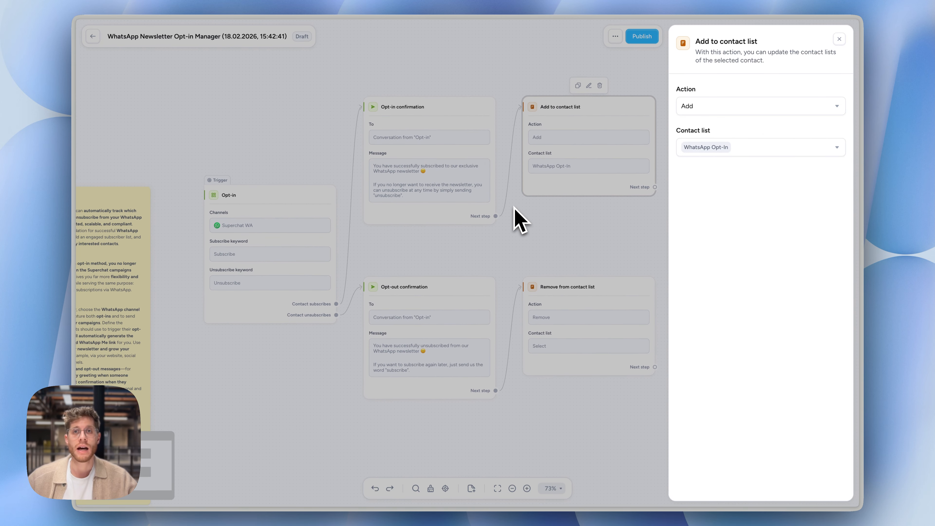
Step: Review the trigger's unsubscribe keyword and the message of the Opt-out confirmation step
click(465, 246)
scroll(292, 294, up, 10)
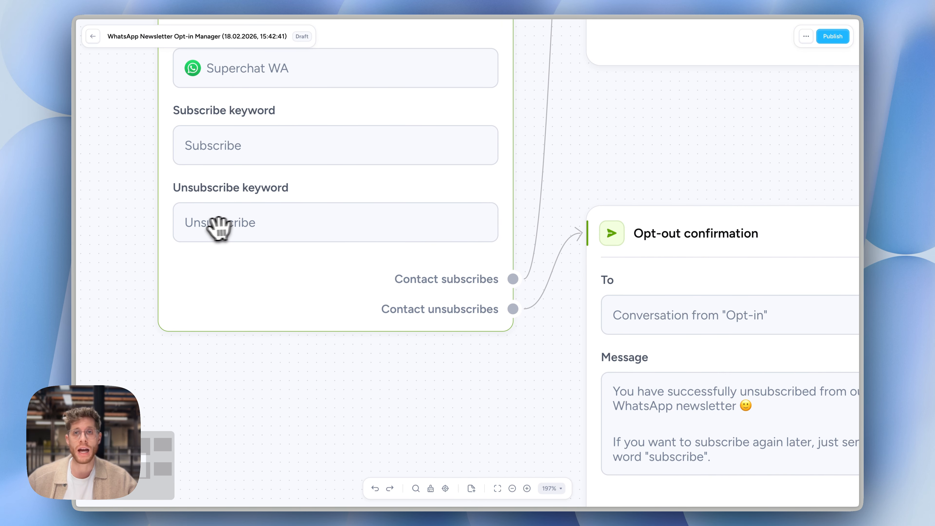
right_click(312, 222)
click(292, 234)
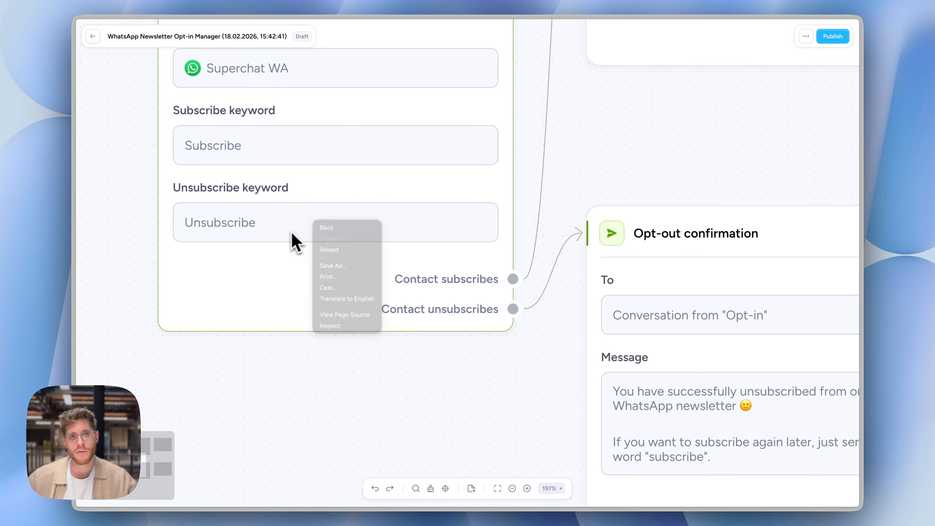
scroll(420, 412, right, 2)
scroll(420, 411, down, 1)
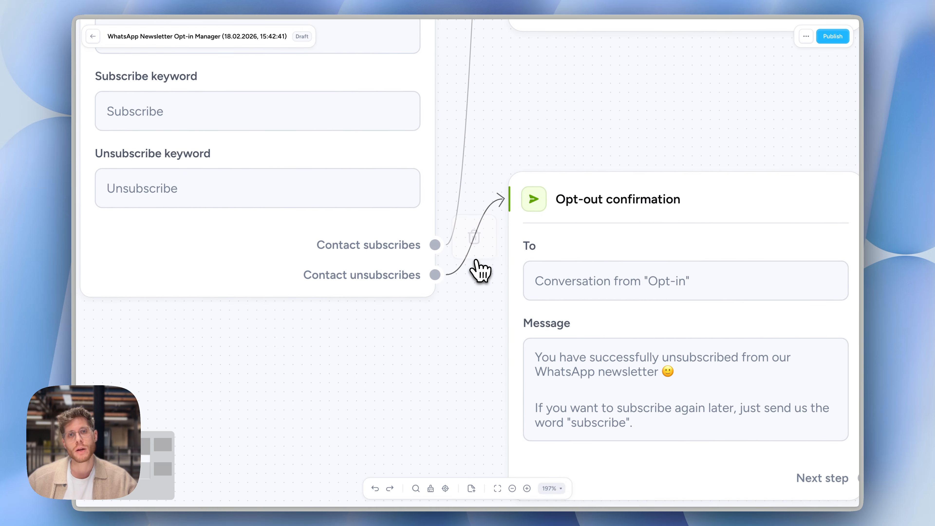
click(609, 347)
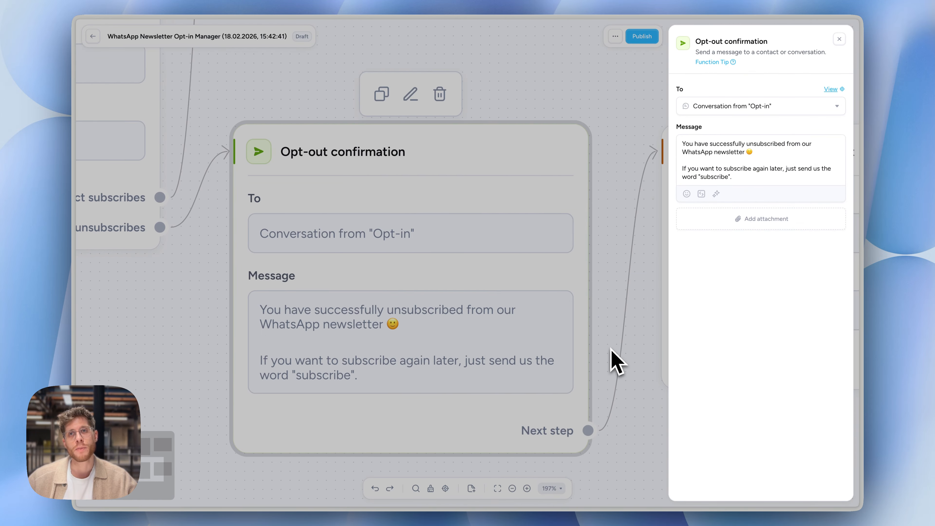
Step: Select WhatsApp Opt-In as the contact list in the Remove from contact list step and close its settings
scroll(620, 287, right, 5)
scroll(620, 286, up, 2)
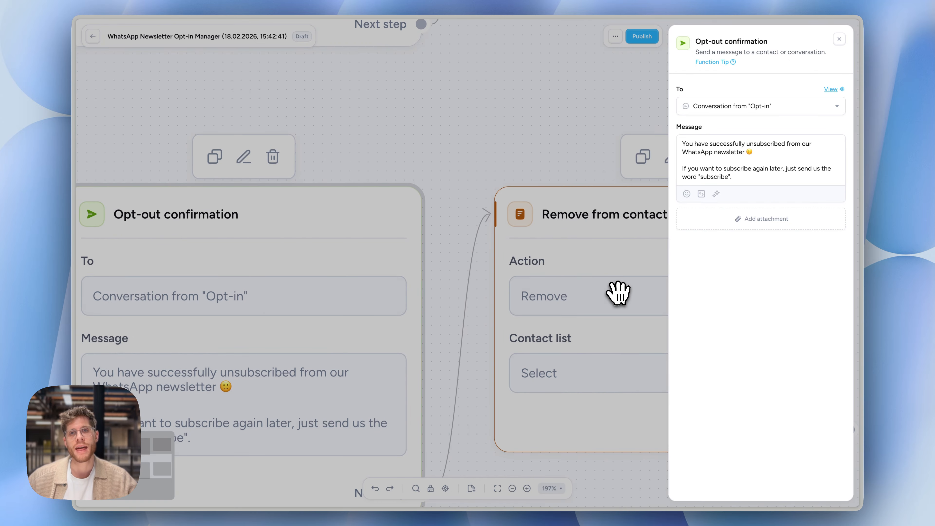
click(585, 307)
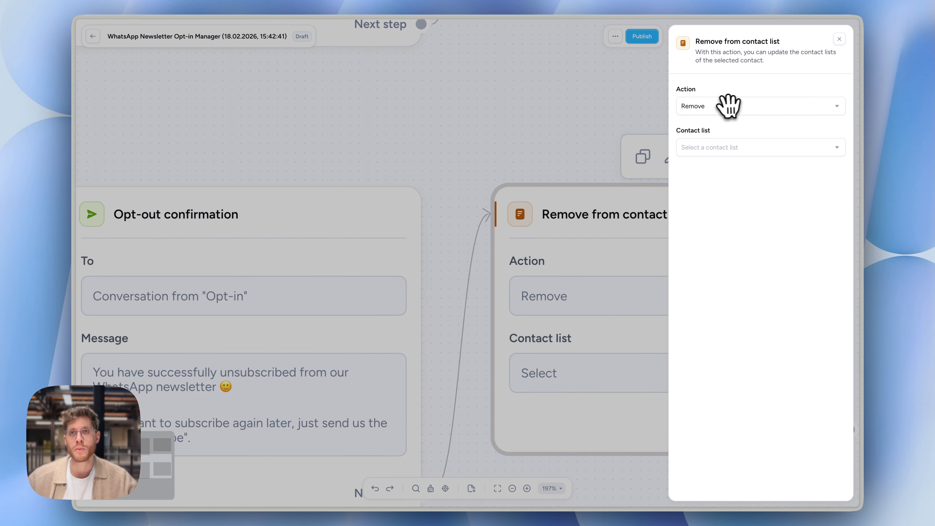
click(704, 148)
text(opt)
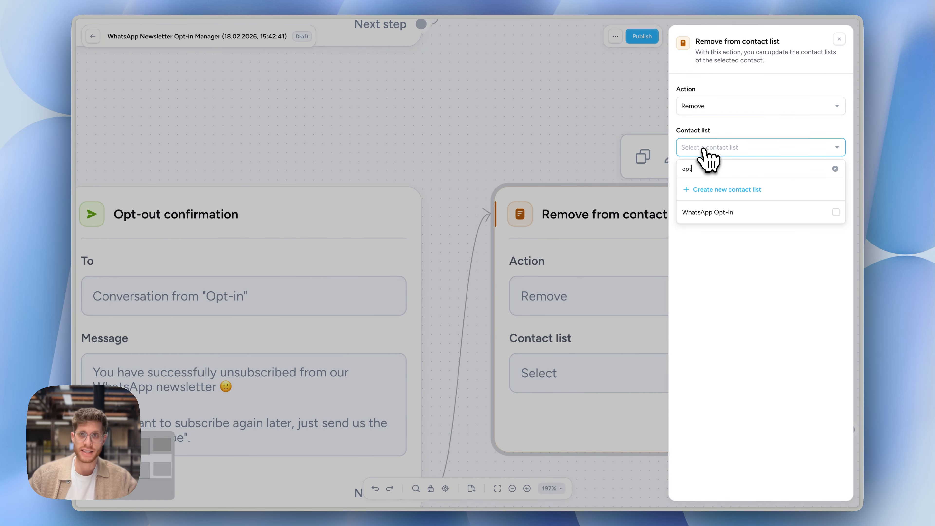
click(733, 217)
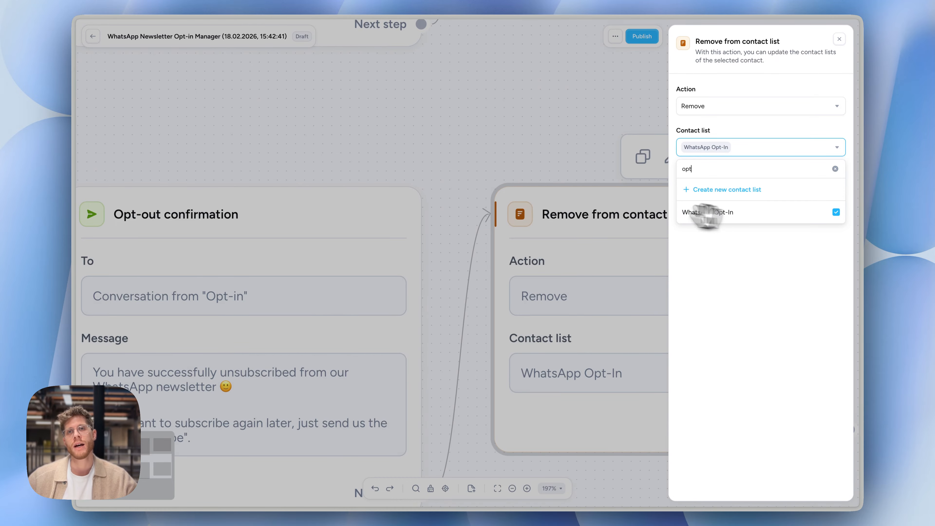
click(468, 150)
Step: Publish the WhatsApp Newsletter Opt-in Manager automation and confirm the publication
scroll(469, 150, down, 5)
scroll(469, 150, up, 2)
scroll(469, 150, left, 3)
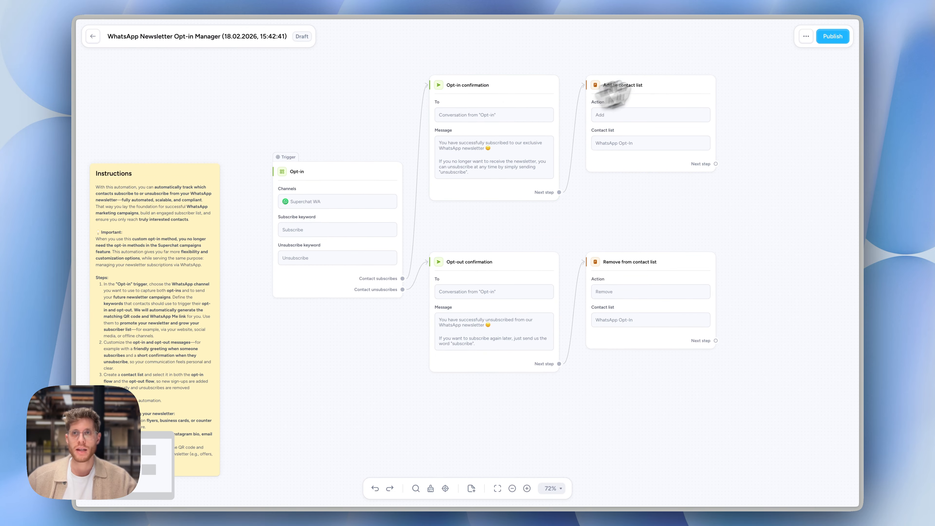
click(830, 37)
click(572, 285)
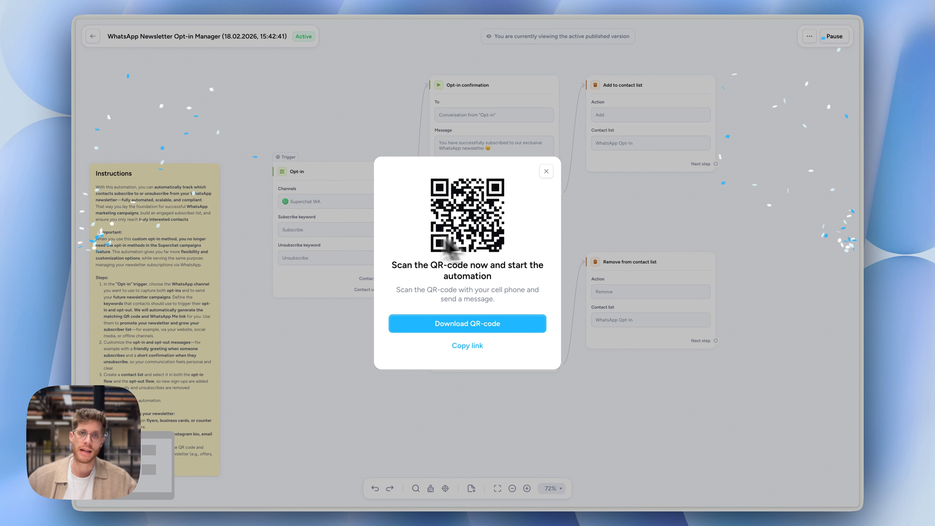
Step: Dismiss the QR-code dialog, inspect the Opt-in trigger's QR code and chat link, and close its settings
click(365, 246)
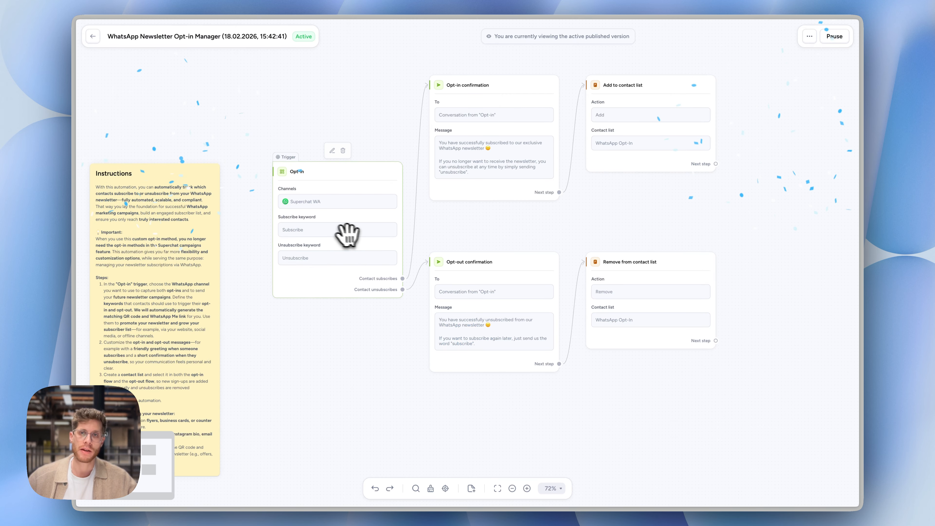
click(331, 233)
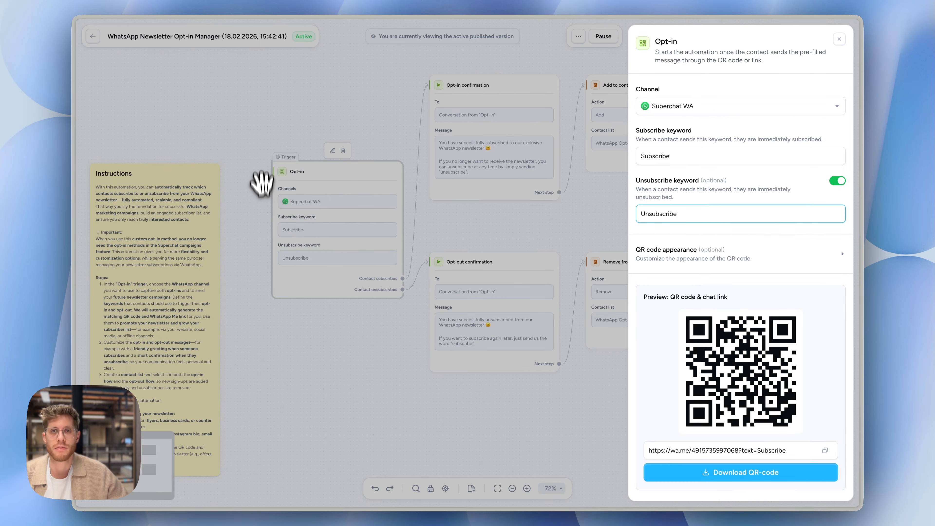
click(453, 197)
scroll(497, 224, right, 3)
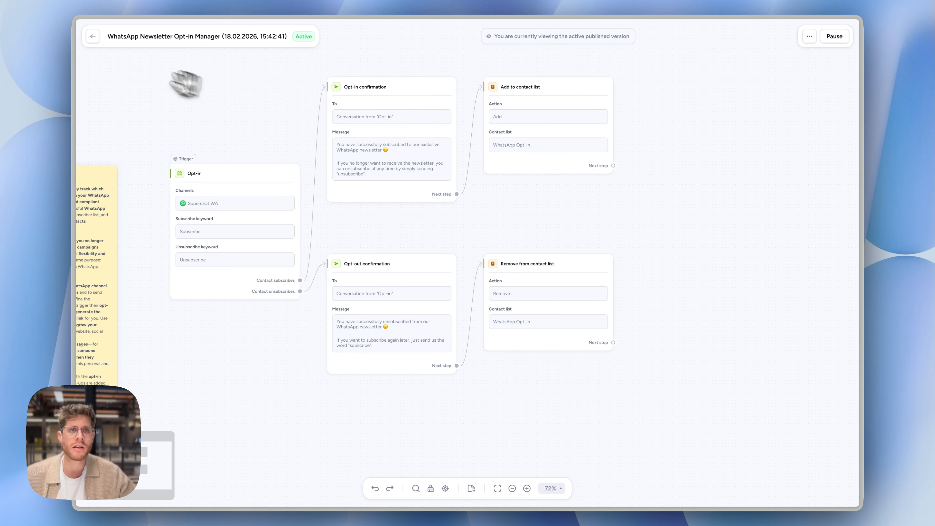
Step: Leave the automation editor and check the subscriber's WhatsApp conversation and contact details in the inbox for the assigned contact list
click(92, 37)
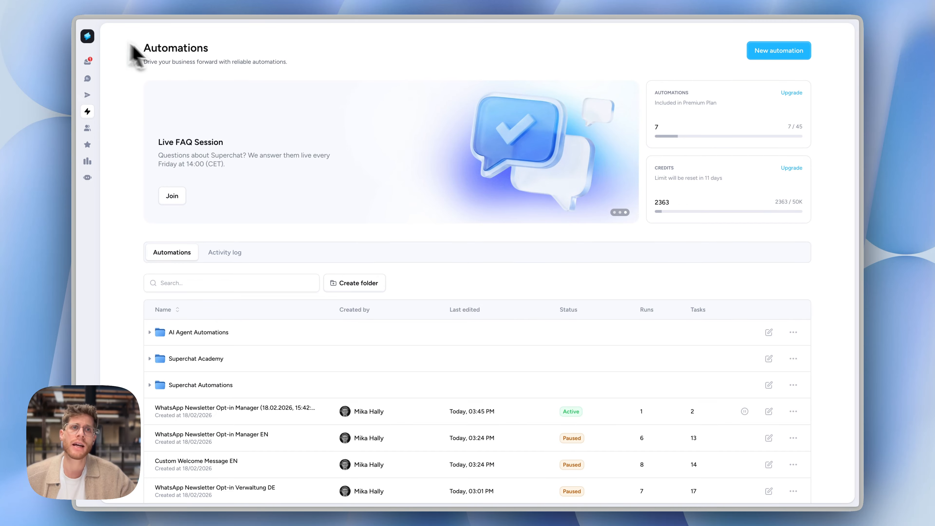
click(94, 63)
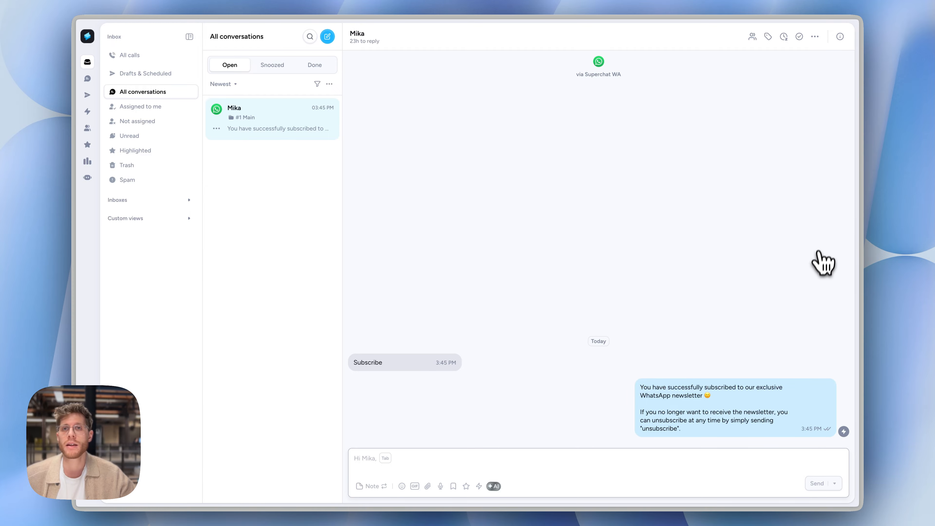
click(840, 39)
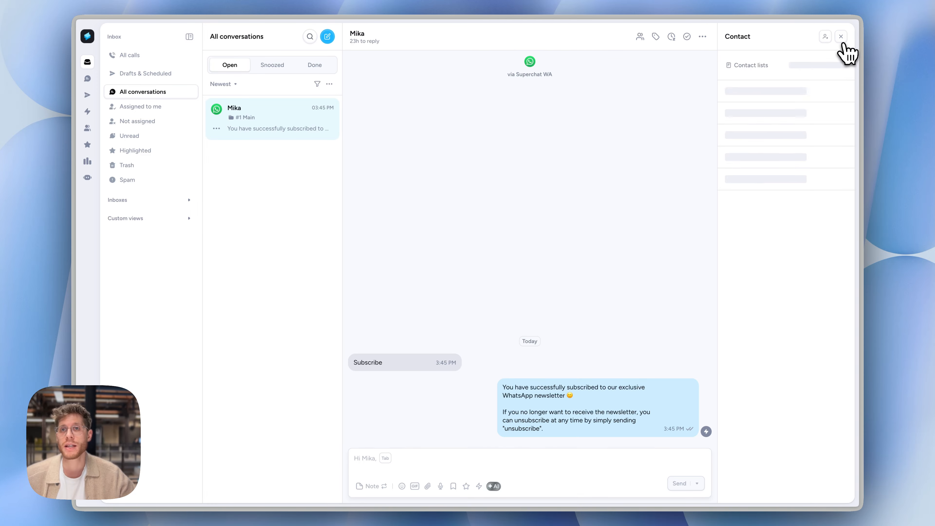
click(731, 37)
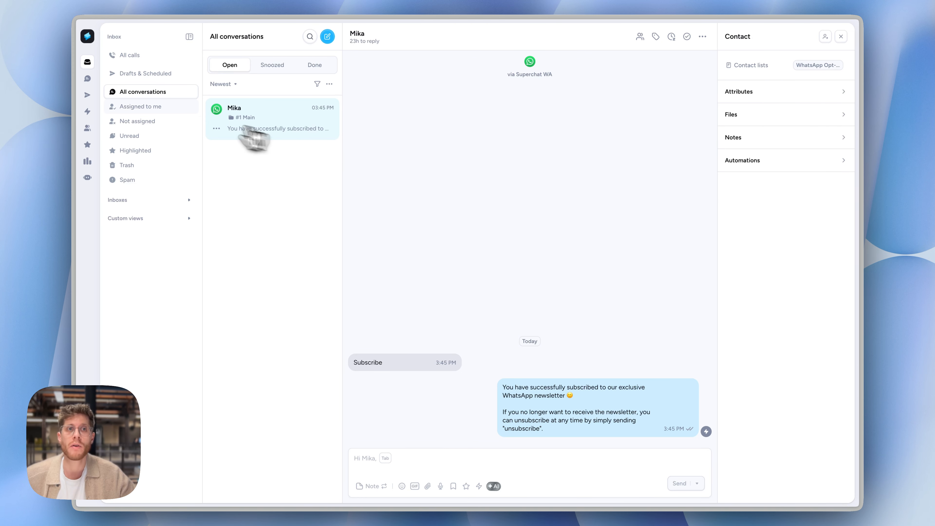
Step: Create a new WhatsApp campaign and look over its channel, template and recipient sections
mouse_move(101, 122)
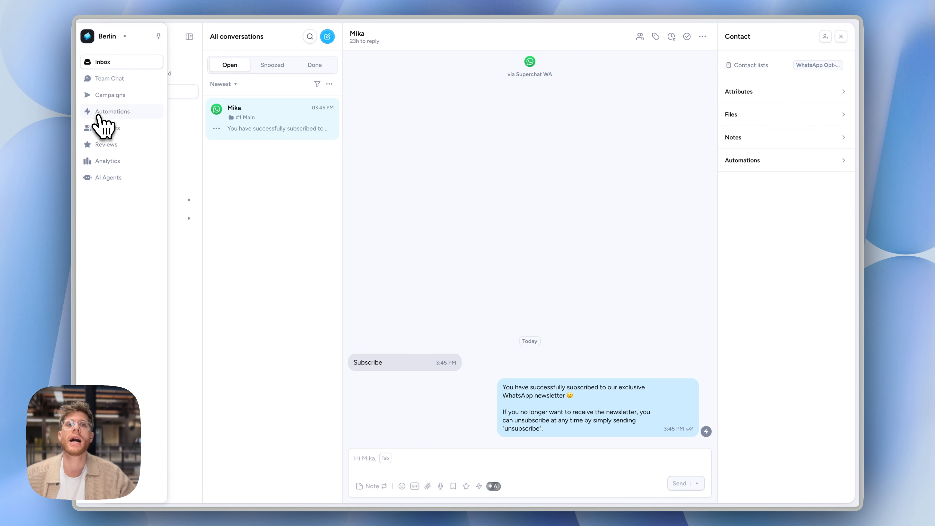
click(127, 98)
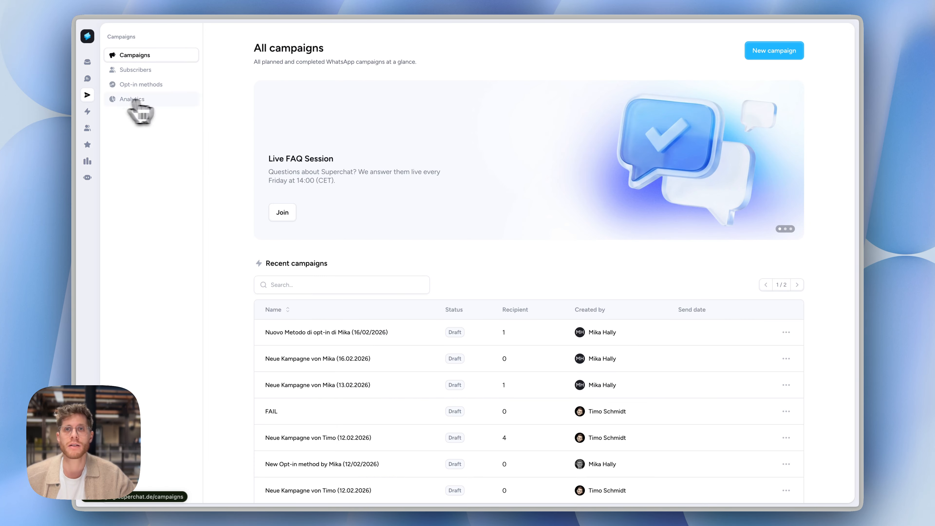
click(758, 52)
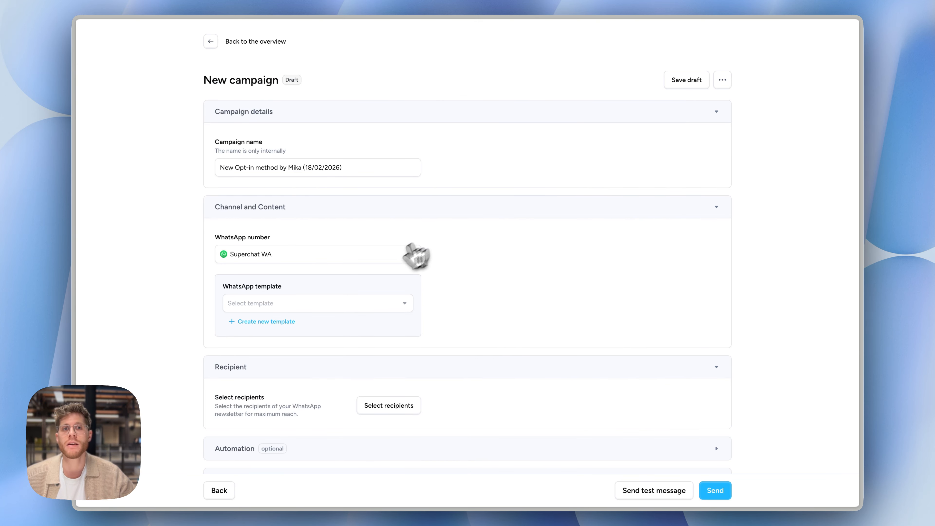
scroll(348, 355, down, 2)
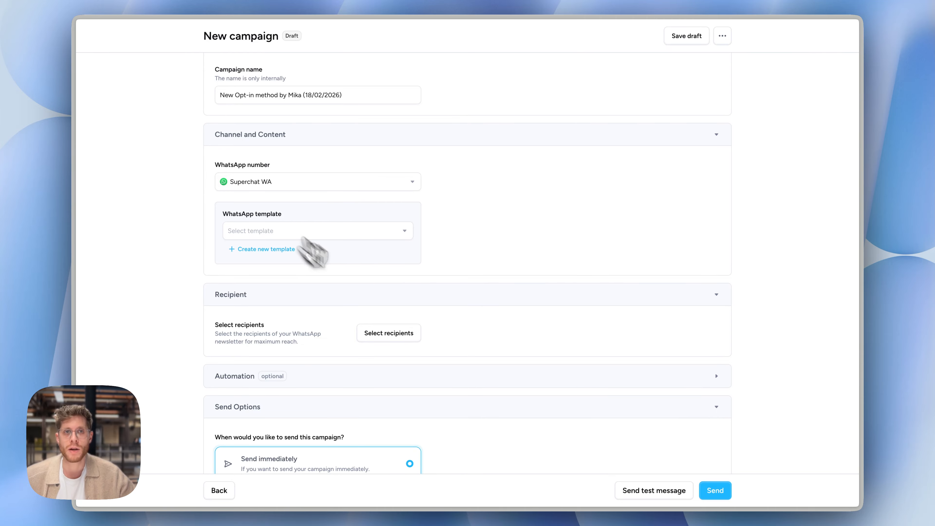
Step: Start selecting the campaign's recipients and add a filter condition based on Contact lists
click(399, 336)
click(300, 121)
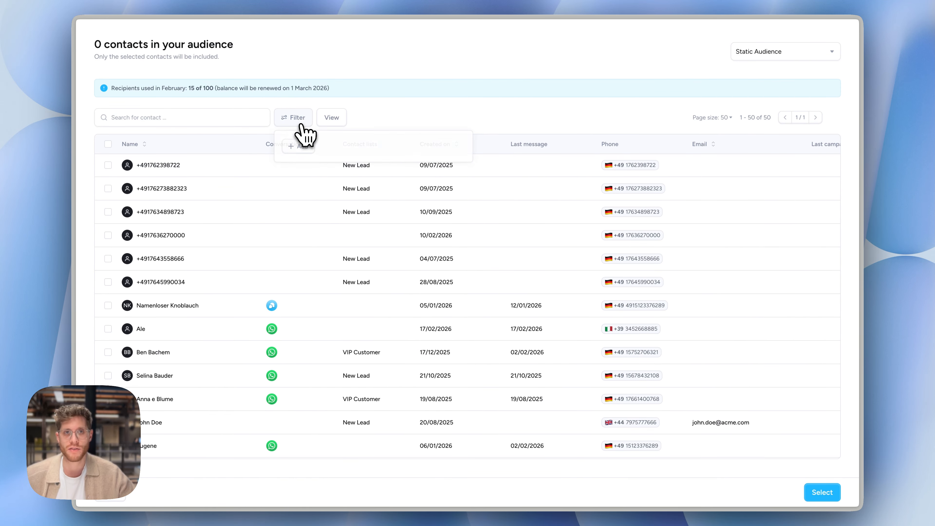
click(300, 146)
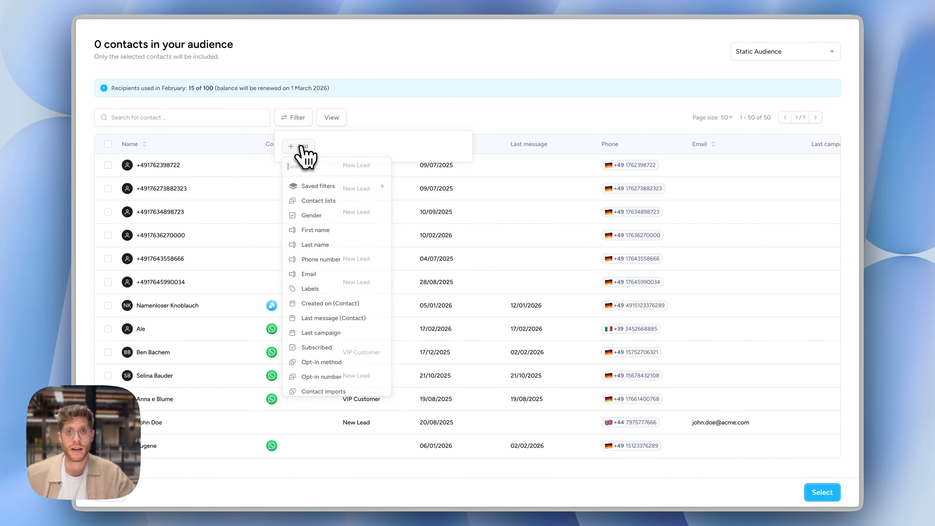
text(vonz)
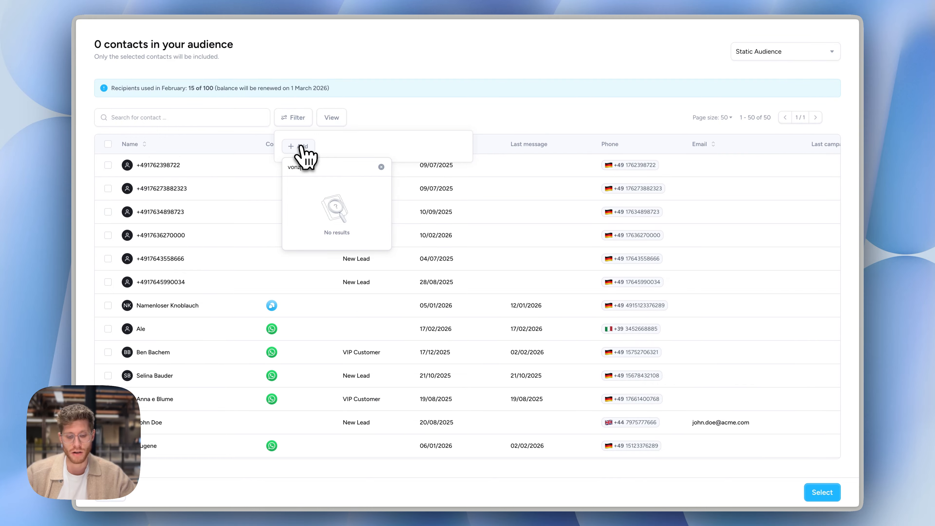
key(BackSpace)
key(BackSpace)
key(BackSpace)
key(BackSpace)
text(con)
key(Return)
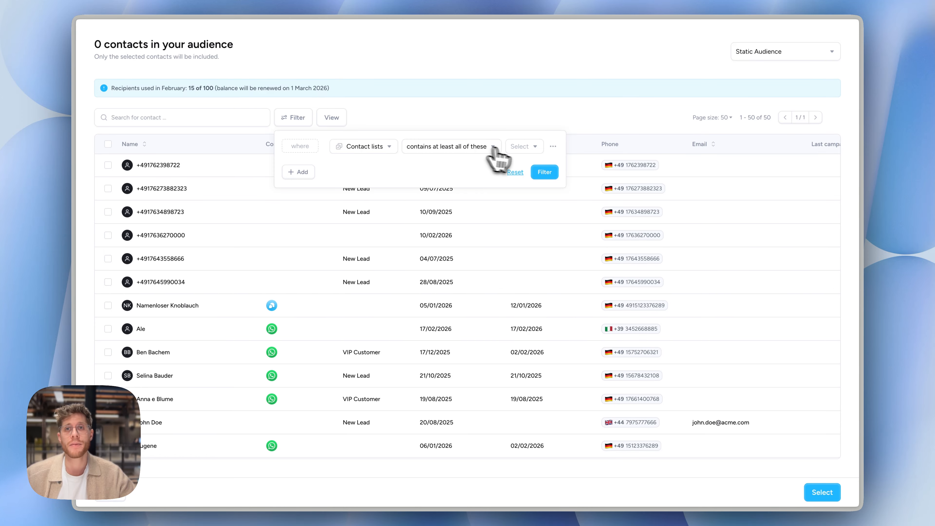
Step: Set the Contact lists condition to contain WhatsApp Opt-In and apply the filter to the audience
click(526, 146)
text(wha)
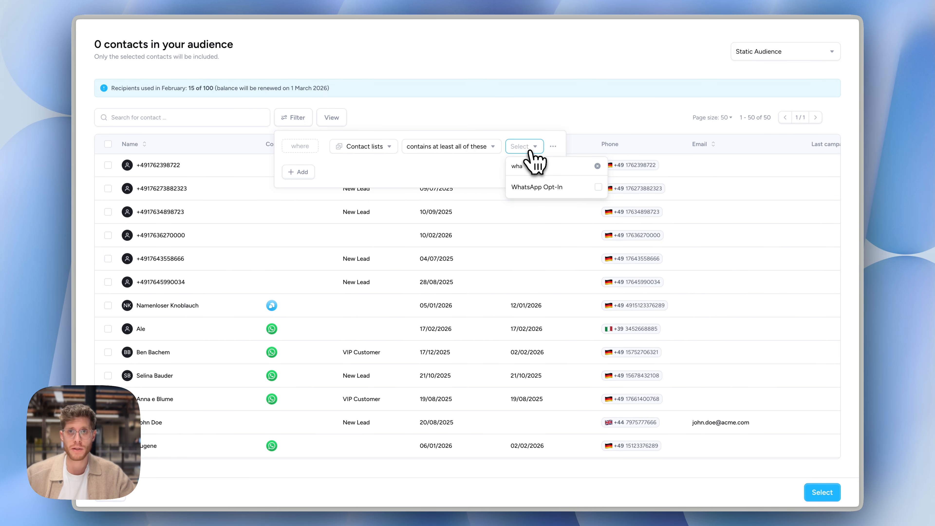
click(546, 187)
click(455, 168)
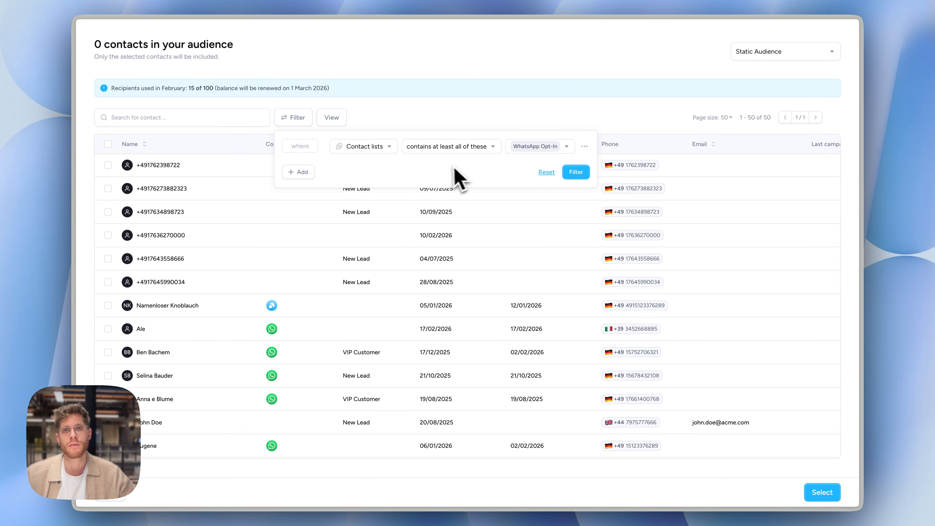
click(576, 172)
Step: Select all filtered contacts as the campaign's recipients, confirm the audience and return to the campaign overview
click(108, 144)
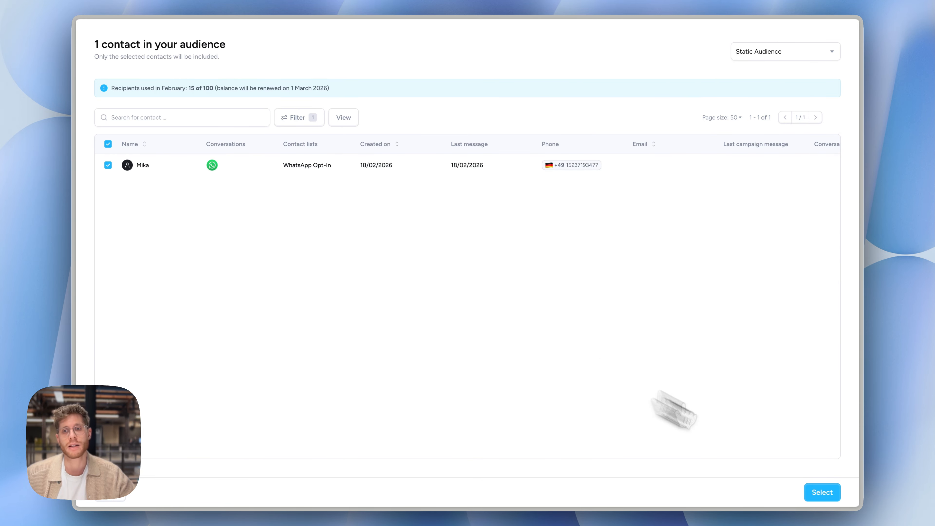
click(822, 492)
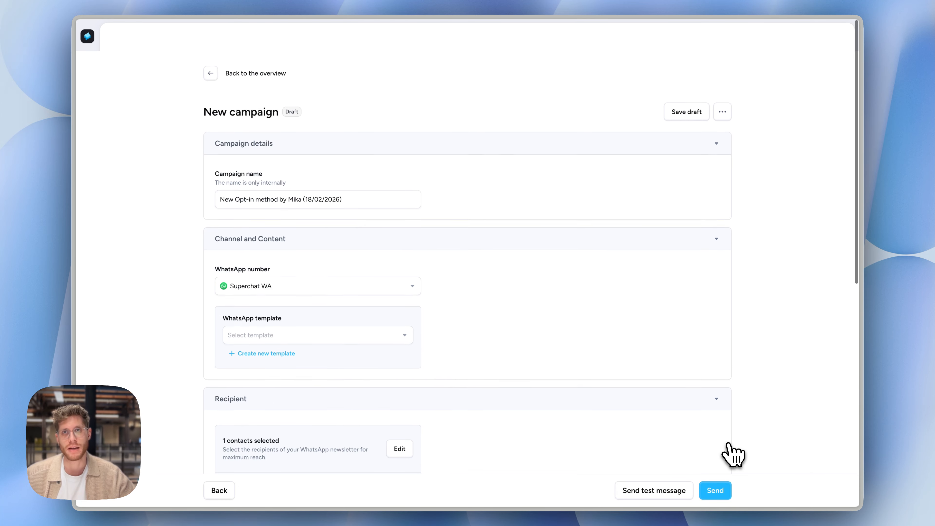
click(208, 40)
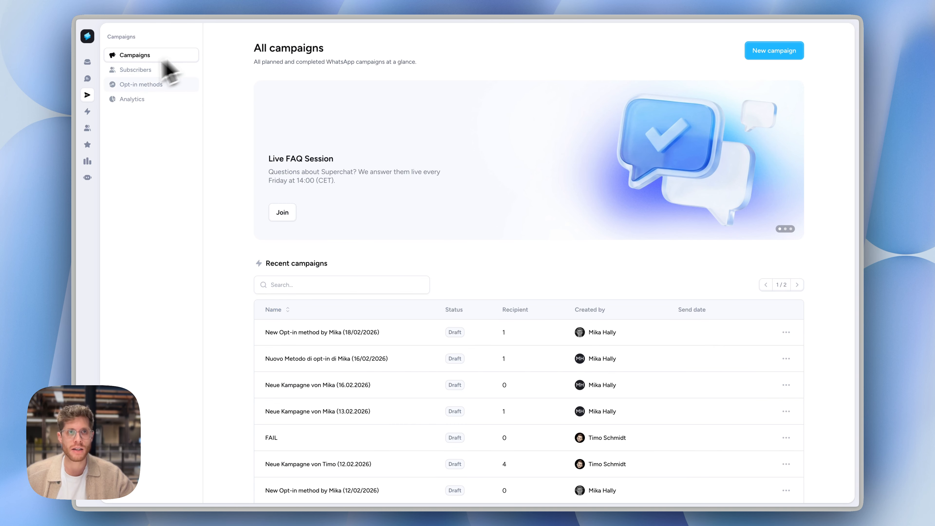
Step: Search the contact views for "what" and open the WhatsApp Opt-In contact list
mouse_move(96, 115)
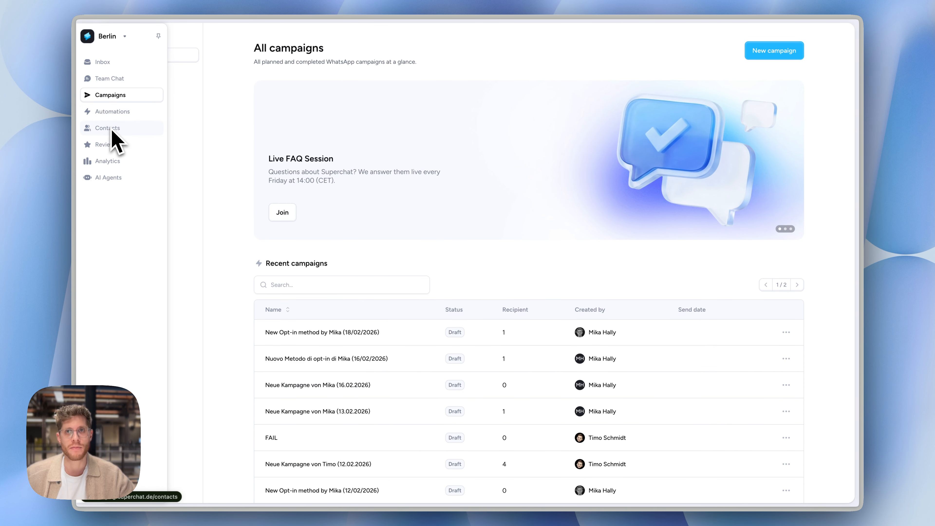
click(97, 128)
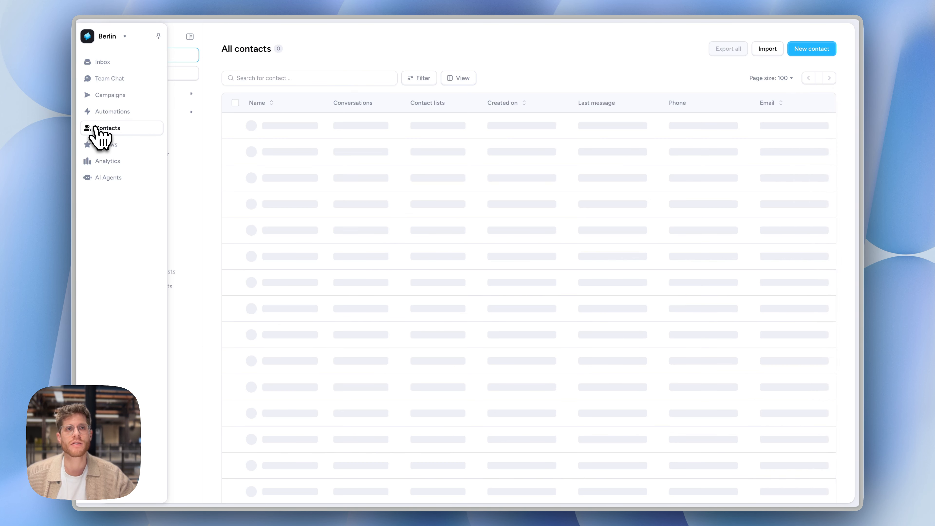
text(wh)
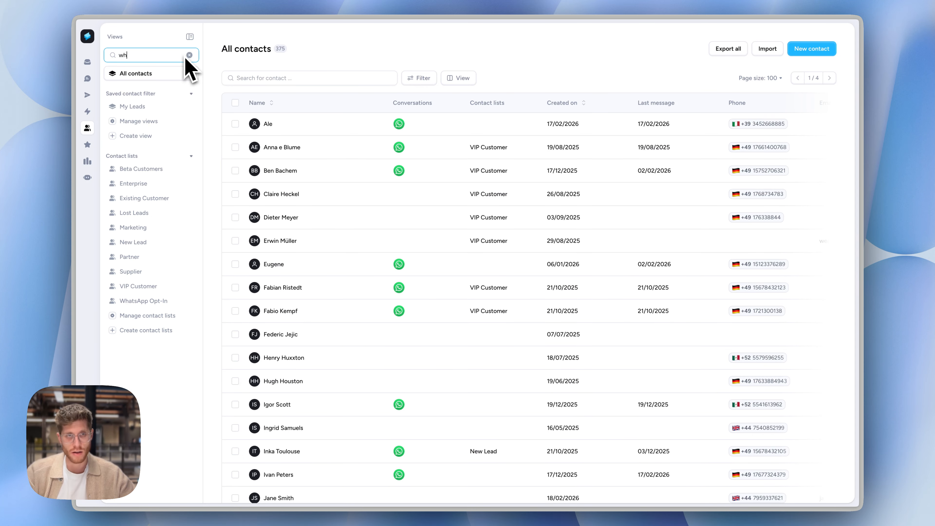
text(at)
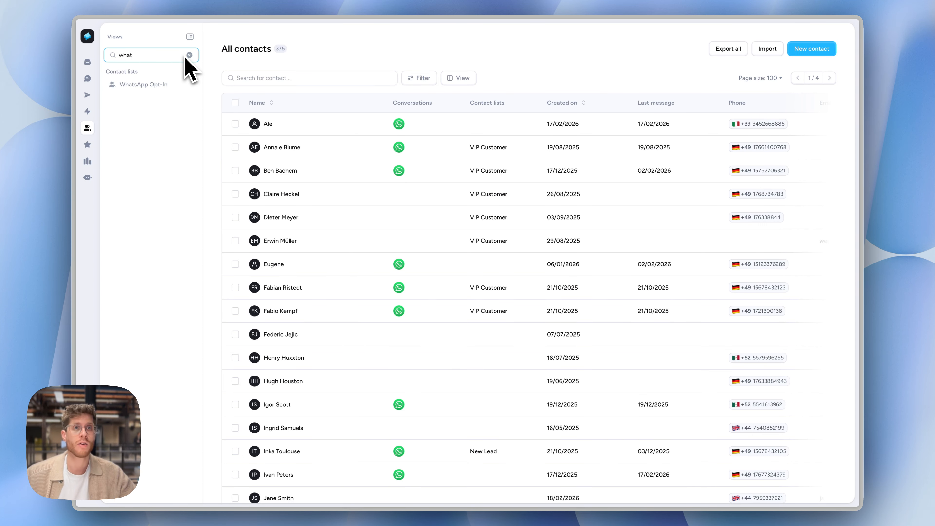
click(157, 85)
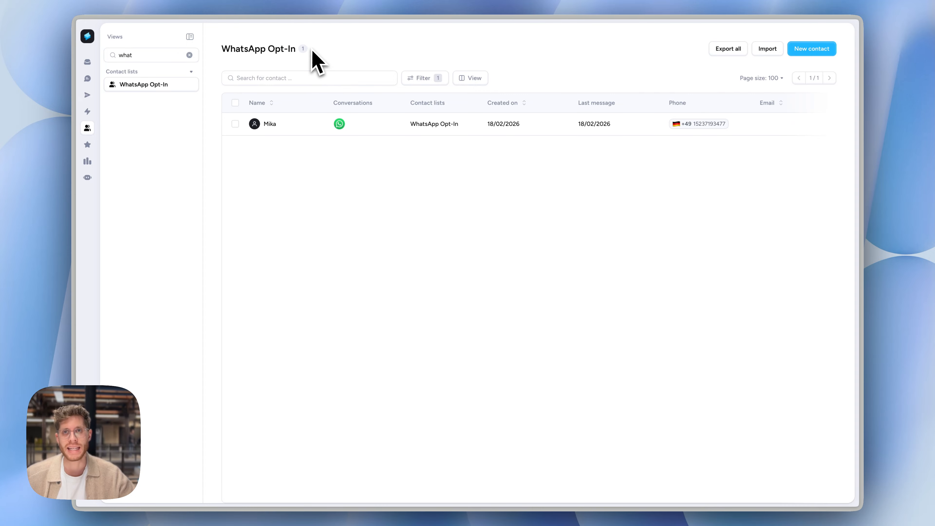
Step: Start a WhatsApp message campaign for all contacts in the WhatsApp Opt-In list, review its recipients and return to the overview
click(235, 103)
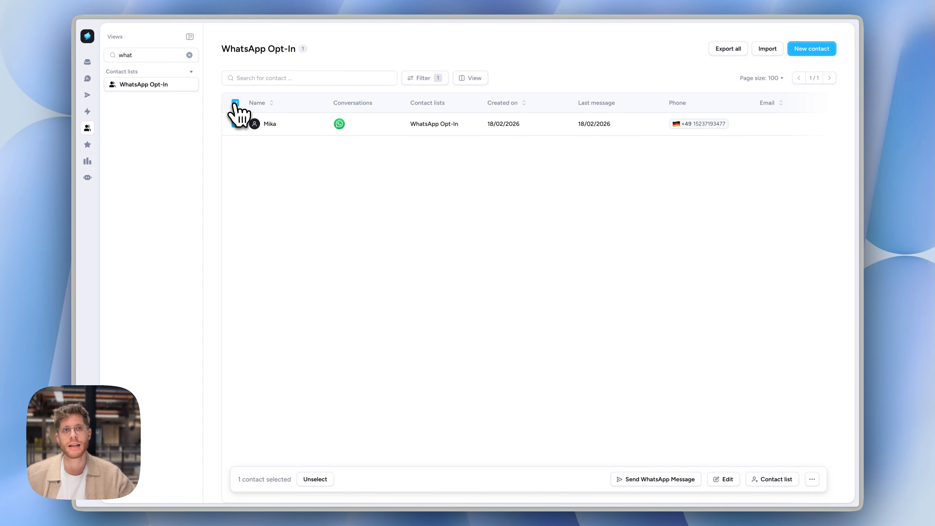
click(651, 485)
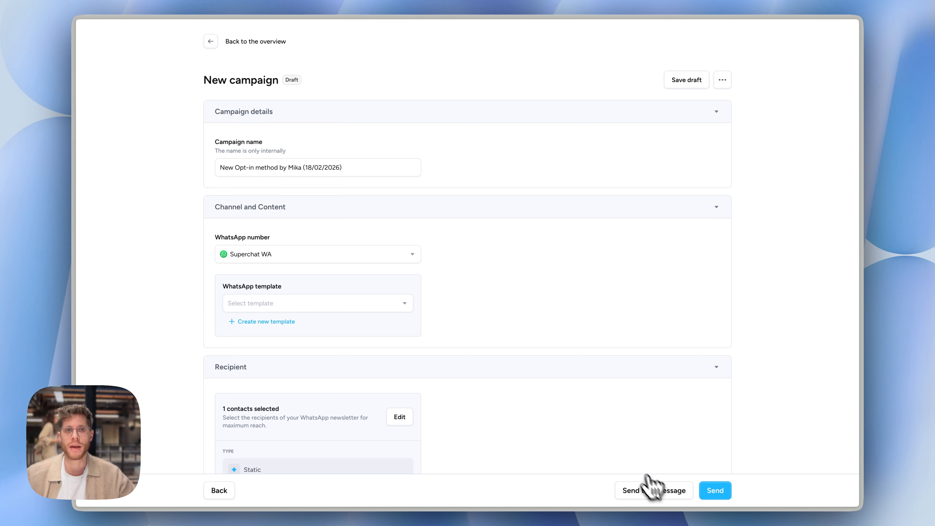
scroll(457, 280, down, 5)
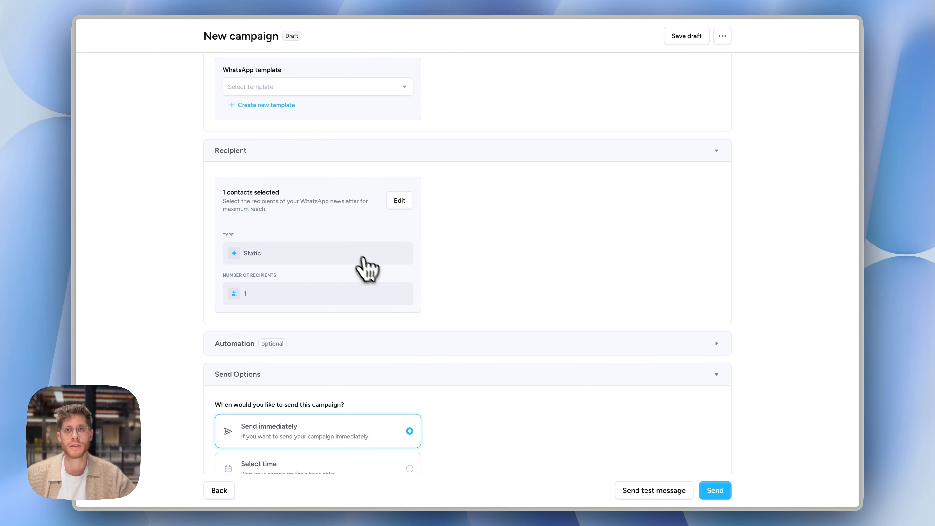
scroll(451, 307, up, 5)
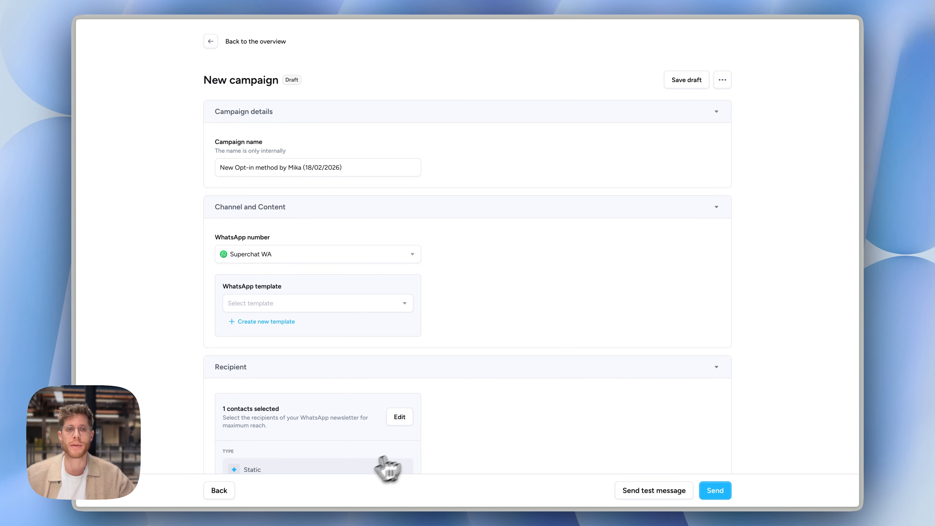
click(220, 491)
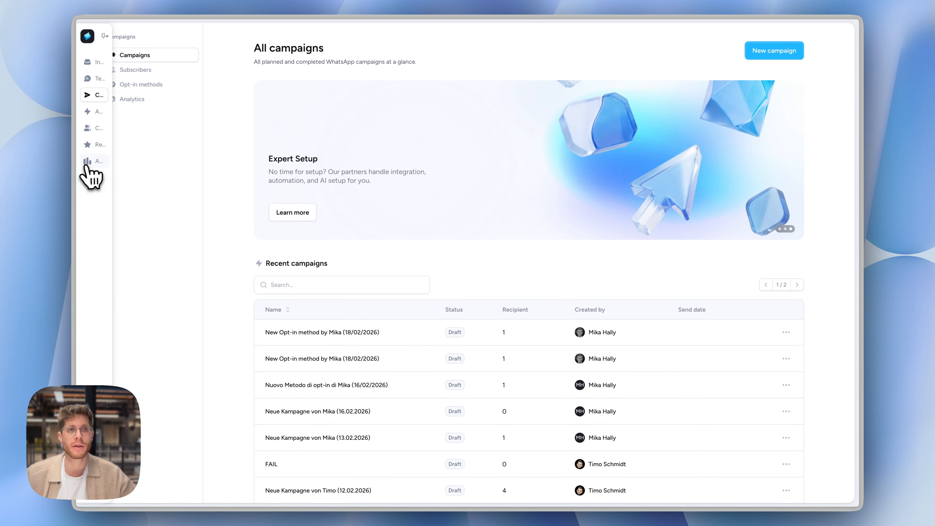
Step: View the campaign subscriber analytics and the Contact Lists analytics, checking that WhatsApp Opt-In is selected in the list filter
mouse_move(104, 164)
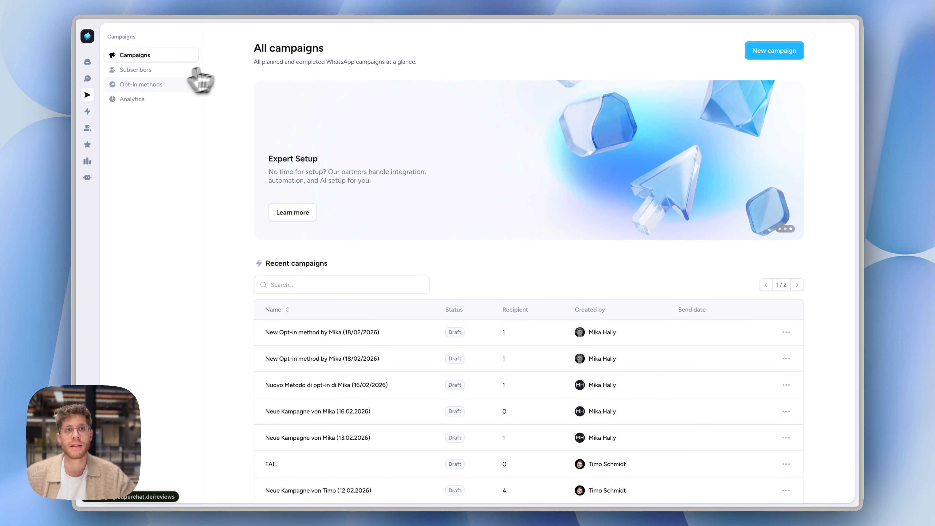
click(149, 99)
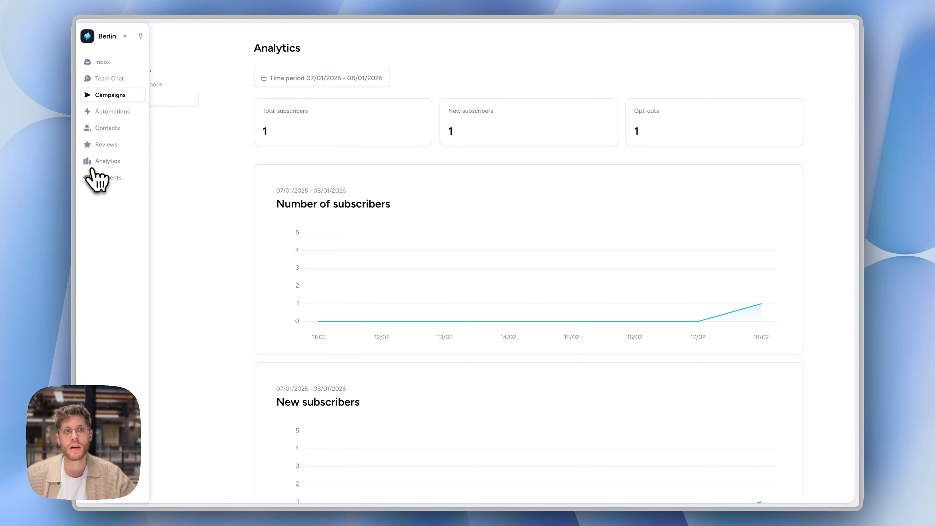
click(97, 162)
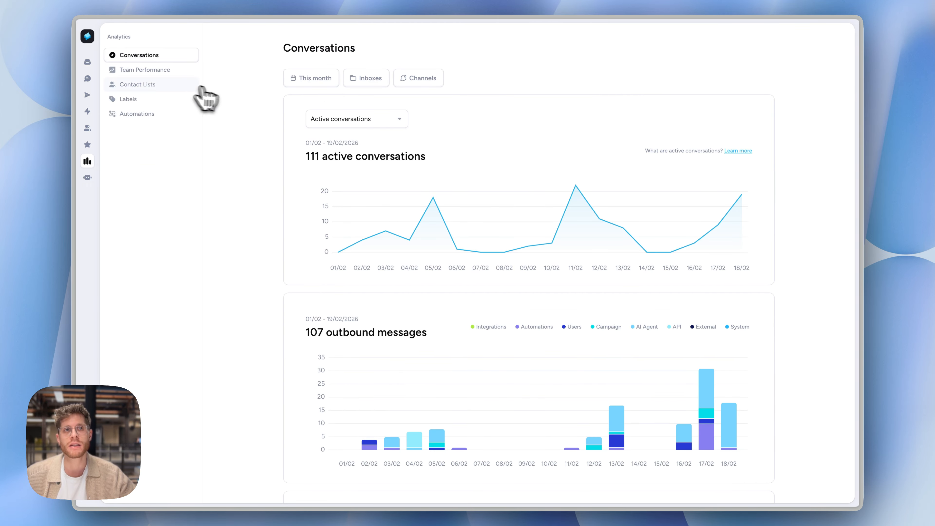
click(164, 89)
click(375, 87)
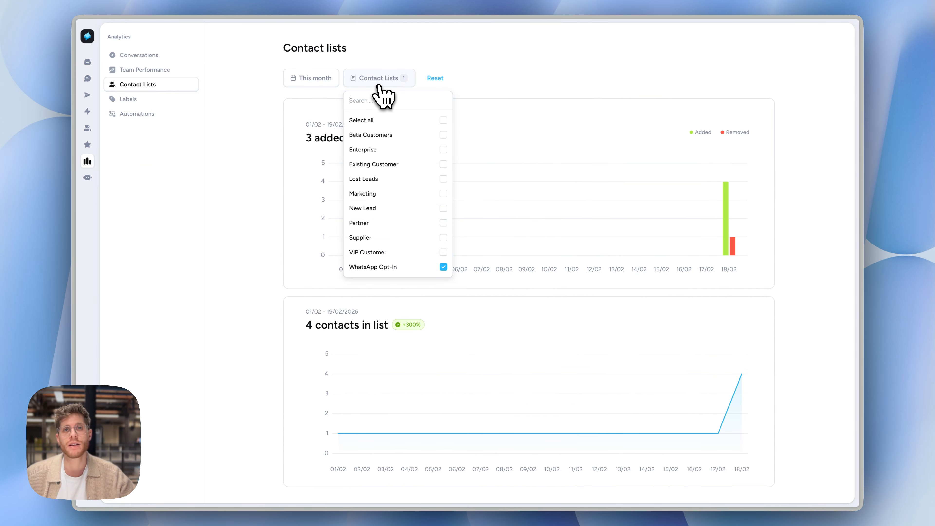
click(487, 89)
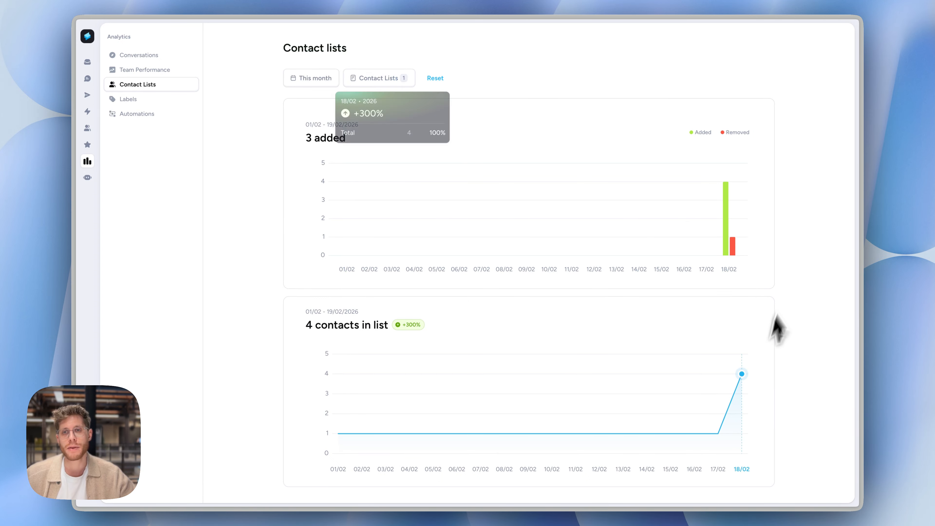
Step: Examine the WhatsApp Opt-In growth charts and the contact lists table in the Contact Lists analytics
scroll(736, 300, down, 5)
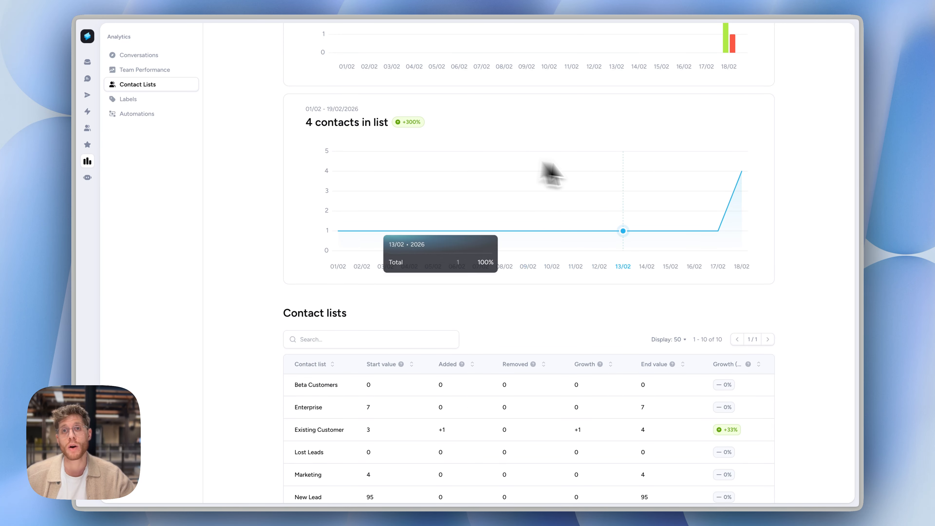
mouse_move(737, 182)
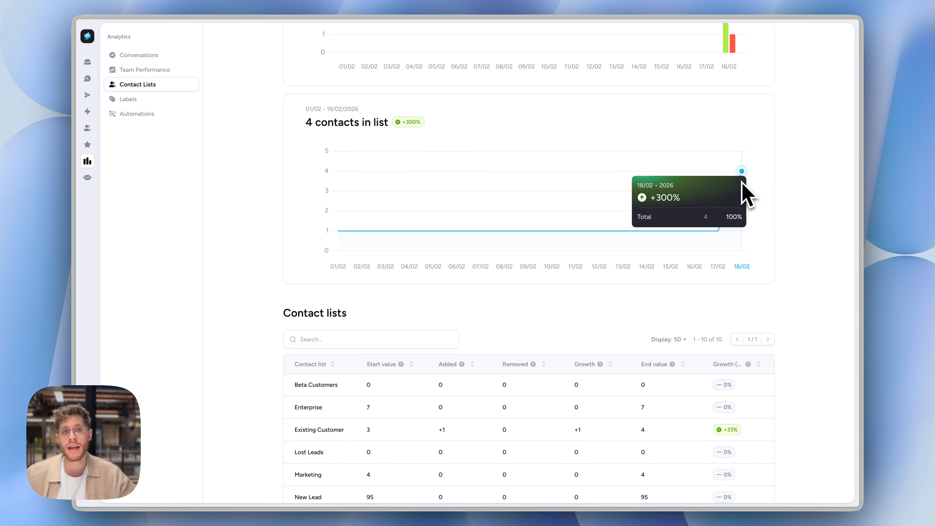
scroll(815, 326, down, 3)
scroll(814, 326, up, 6)
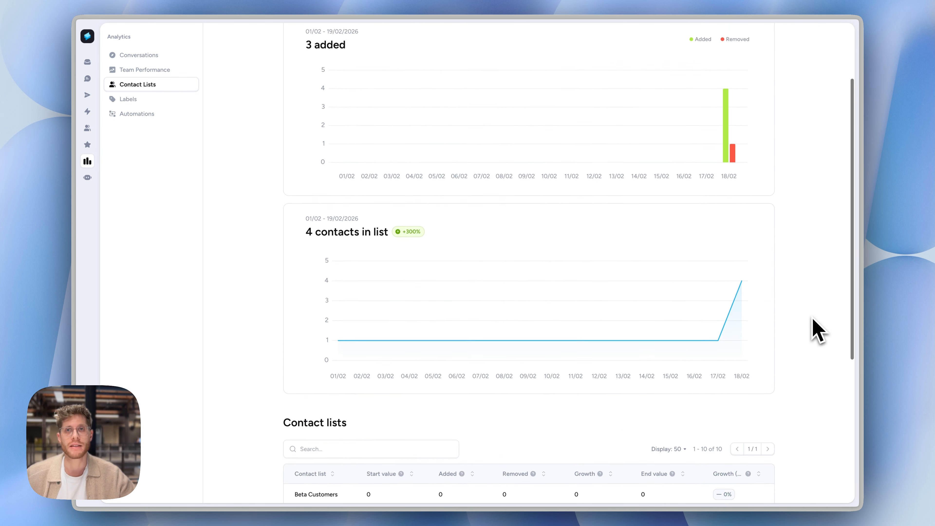
scroll(817, 330, up, 3)
mouse_move(434, 215)
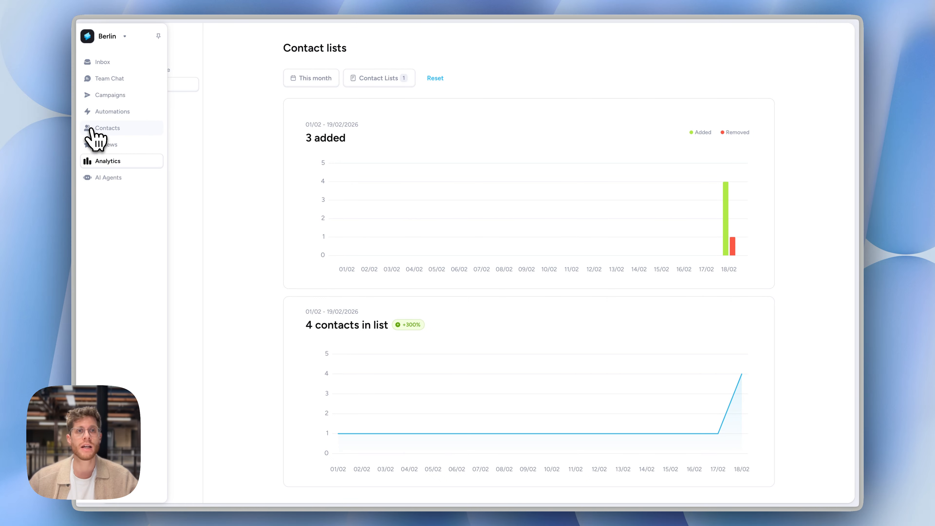
Step: Filter all contacts by opt-in method containing at least all of Summer Offer, and review the applied filter condition
click(90, 128)
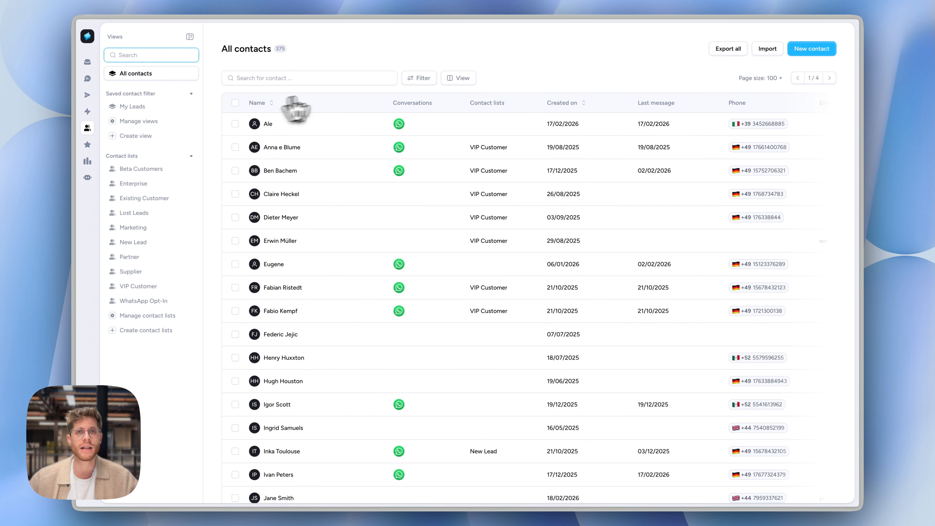
click(415, 75)
click(420, 105)
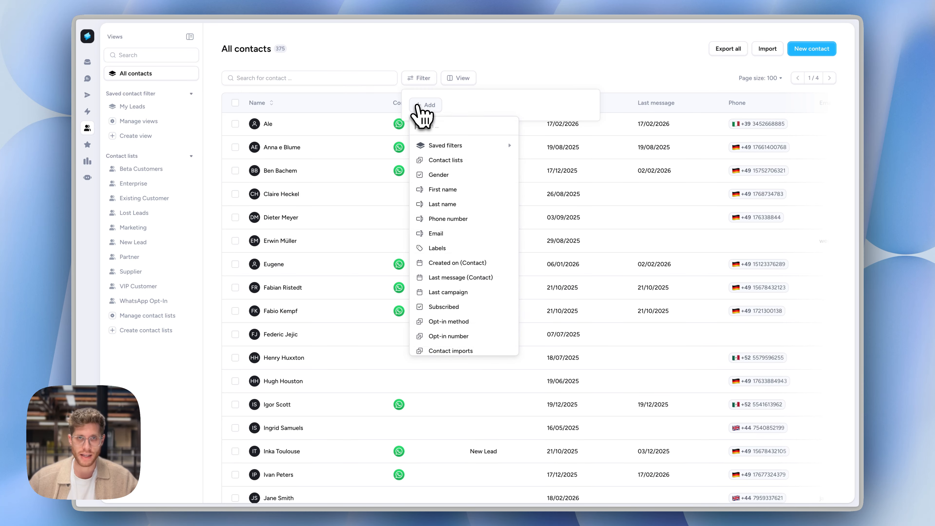
text(opt)
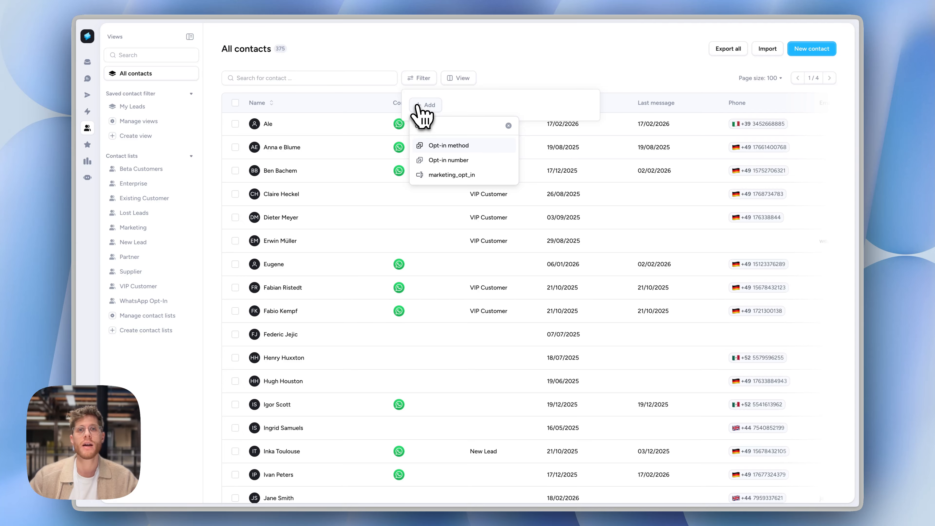
key(Return)
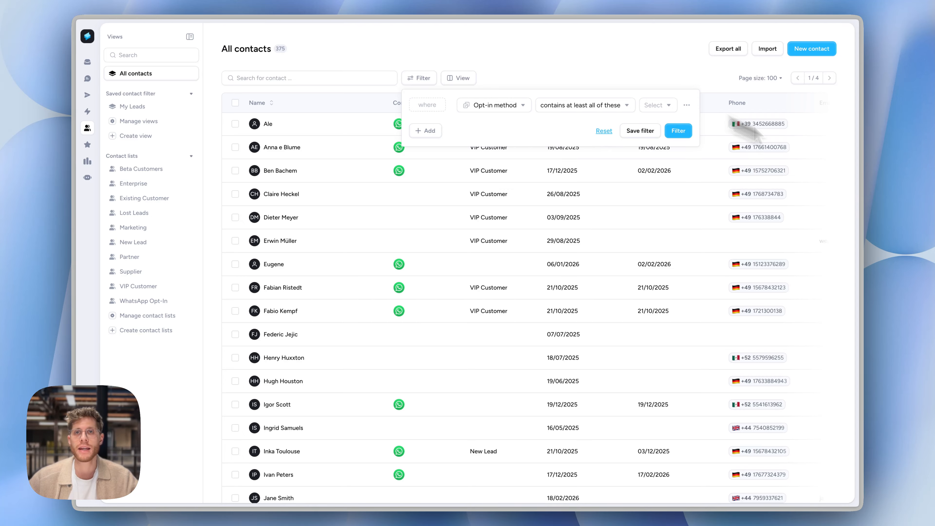
click(674, 107)
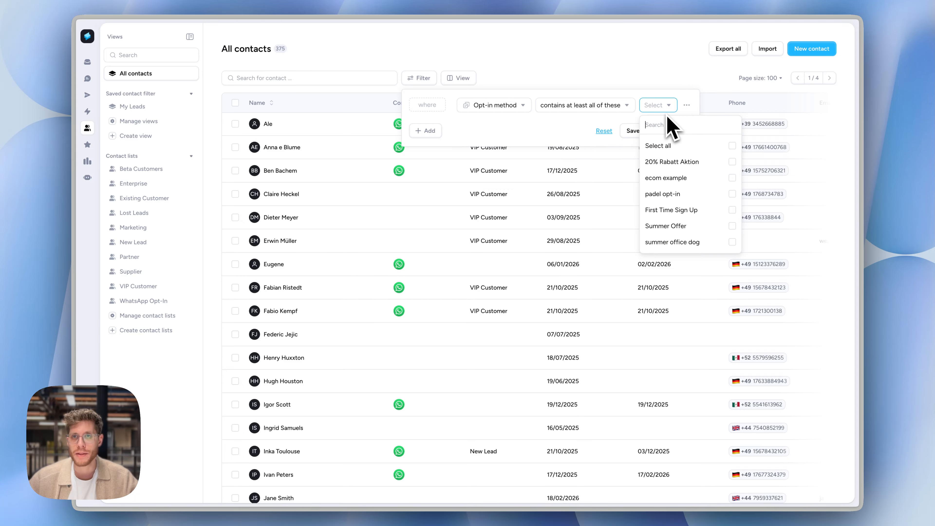
click(705, 226)
click(578, 133)
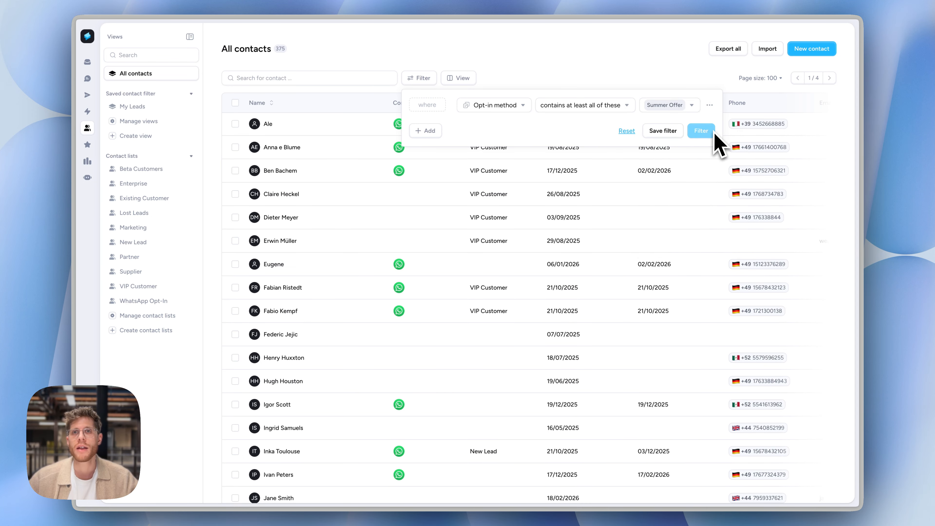
click(702, 131)
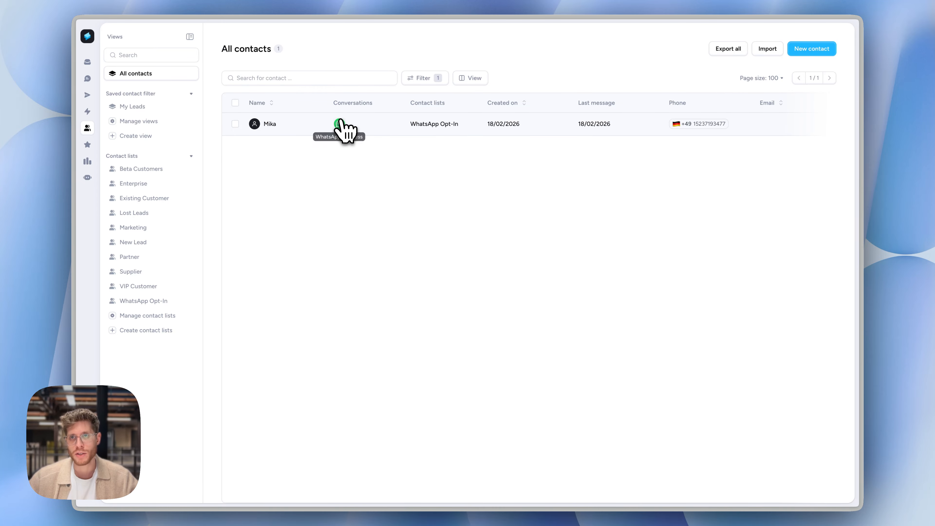
click(441, 78)
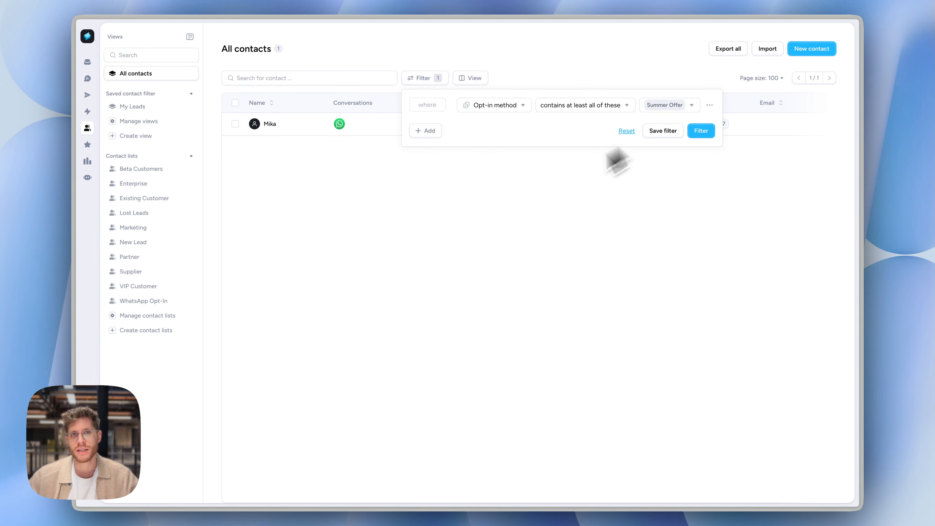
click(619, 161)
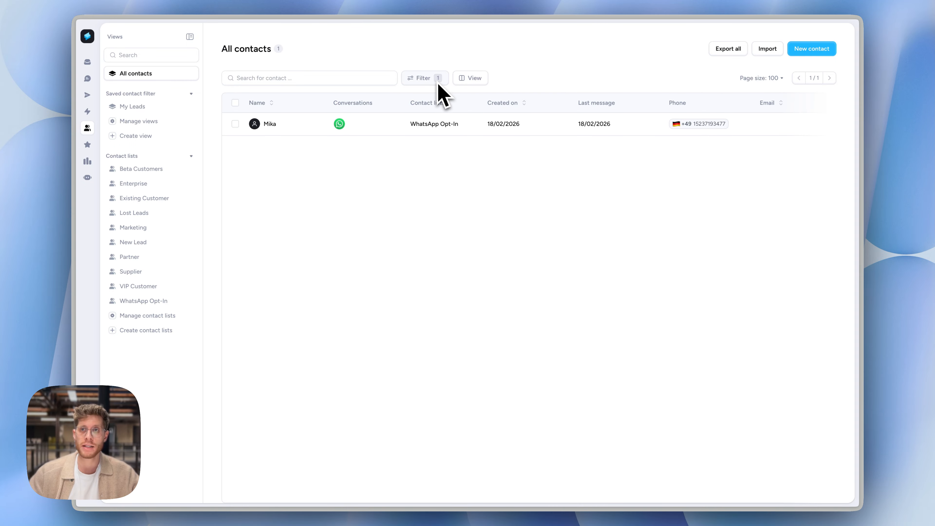
Step: Select the filtered contact, try a contact list bulk edit with the action Add, and dismiss the edit without applying it
click(235, 104)
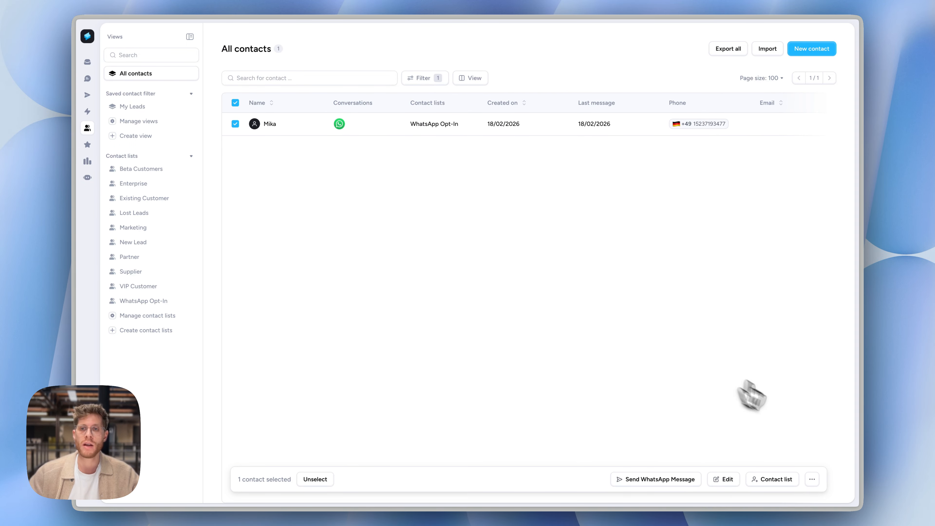
click(774, 480)
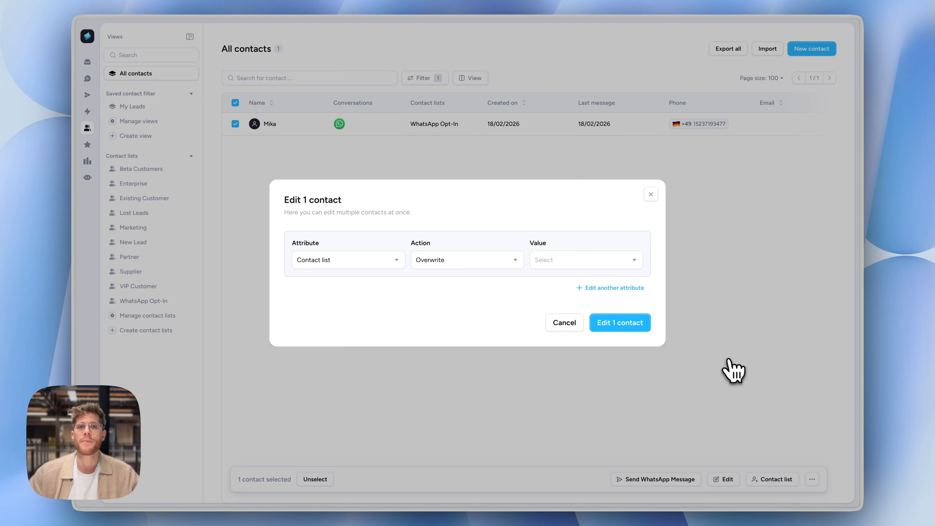
click(495, 266)
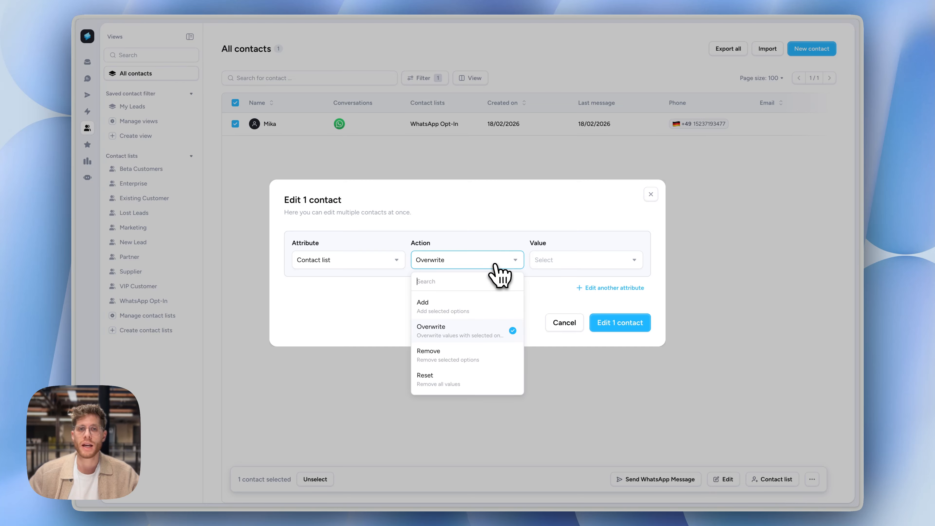
click(481, 303)
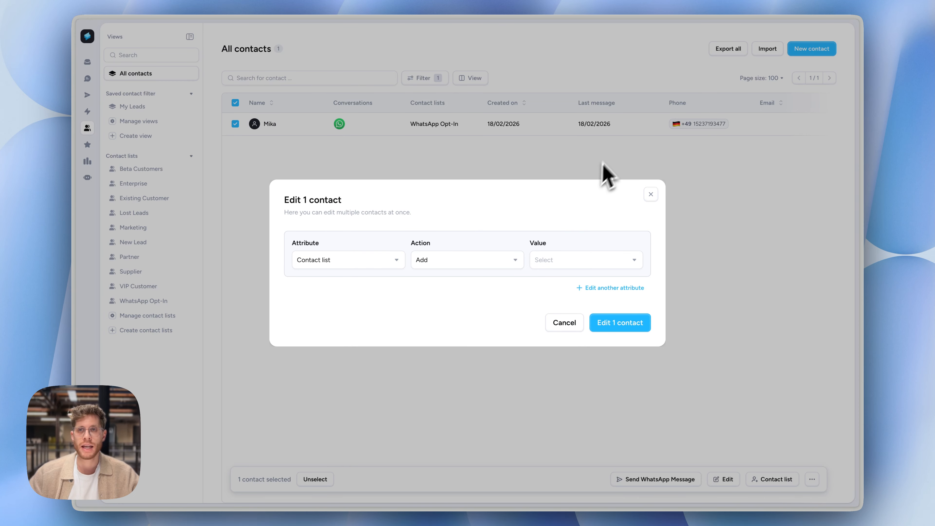
click(614, 152)
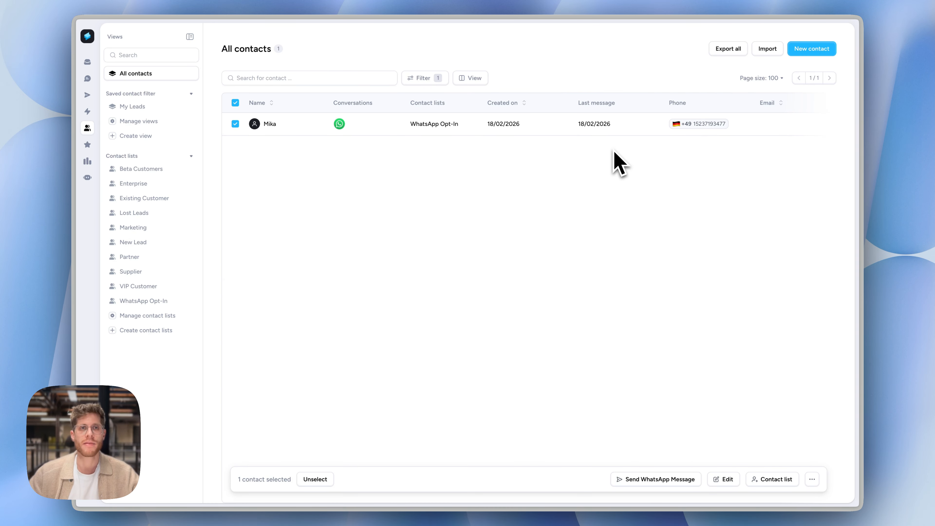